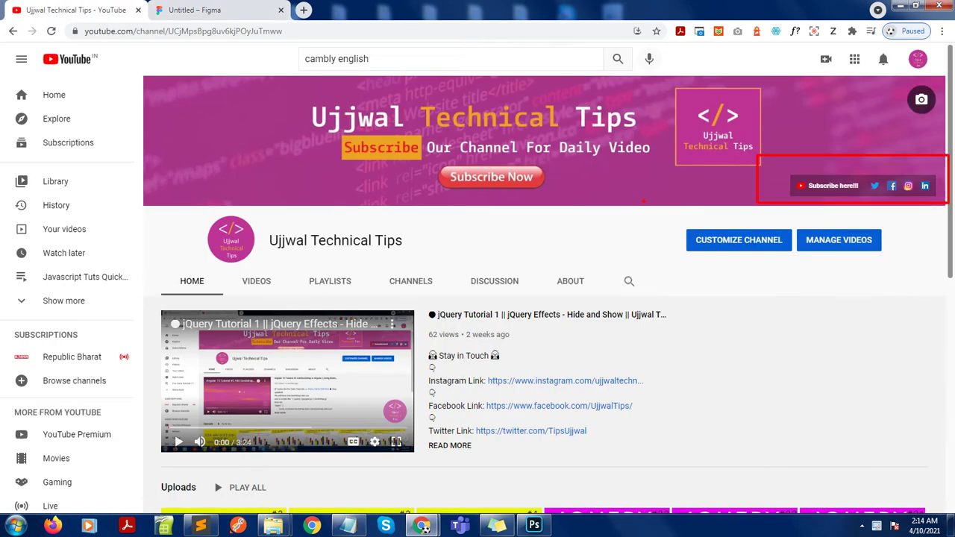
Rename the untitled Figma draft to 'Slider'
key("ctrl+Tab")
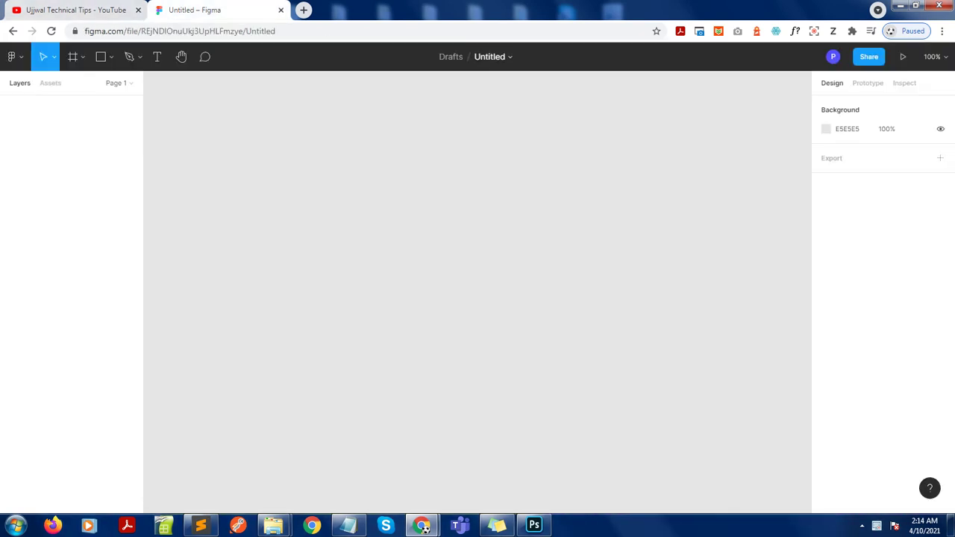
double_click(489, 57)
type("Slider")
key("Return")
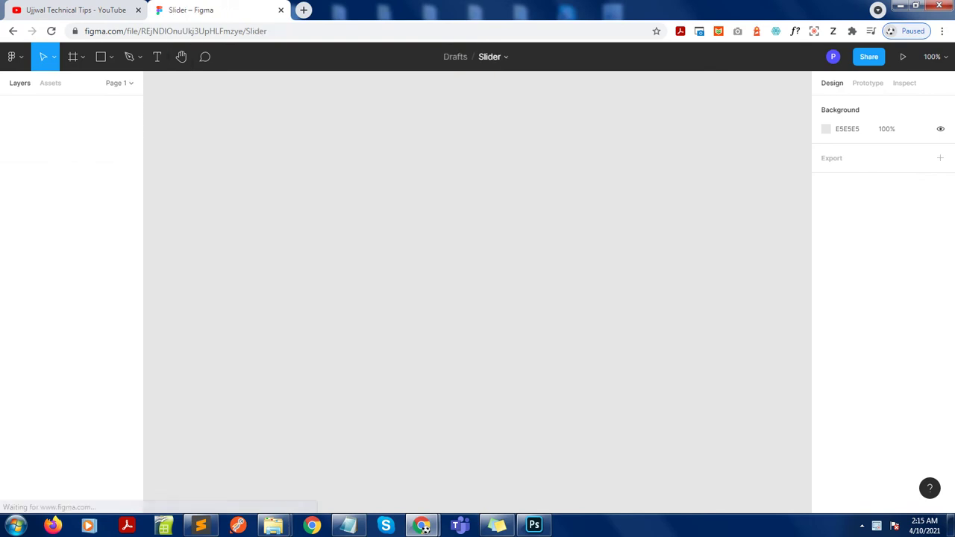
left_click(82, 57)
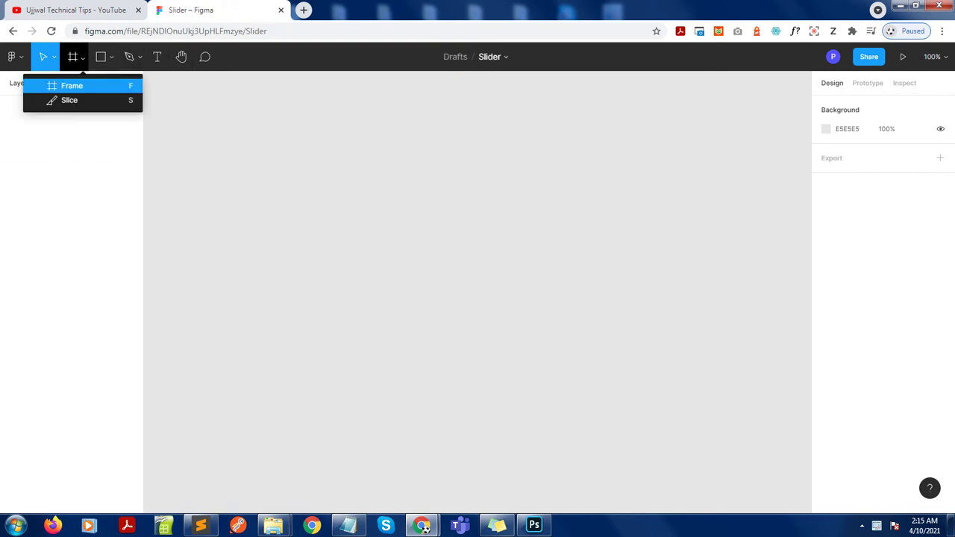
Draw a 190×259 Frame 1 and fill it with a red FF0000 rectangle
left_click(72, 85)
mouse_move(254, 118)
left_mouse_down()
mouse_move(318, 345)
mouse_move(368, 272)
left_mouse_up()
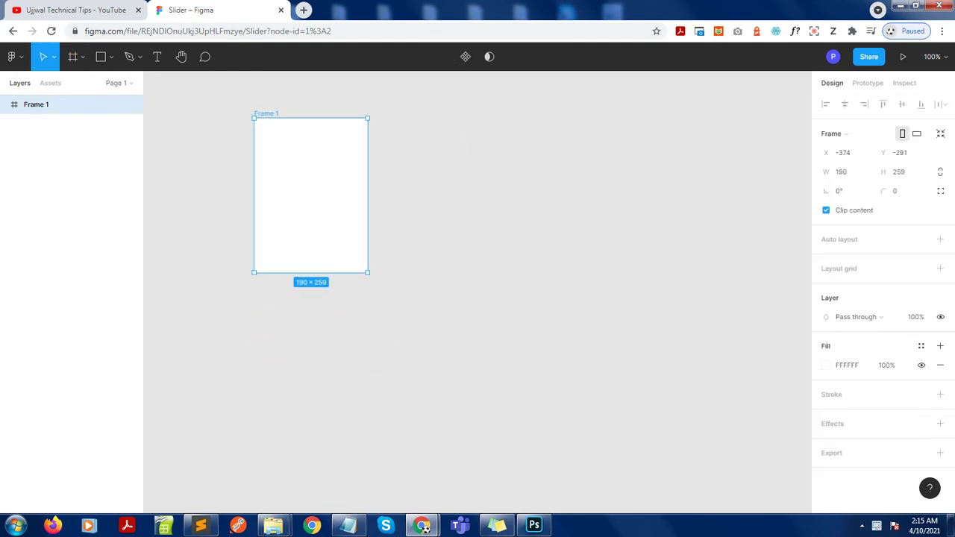
left_click(101, 56)
left_click(75, 85)
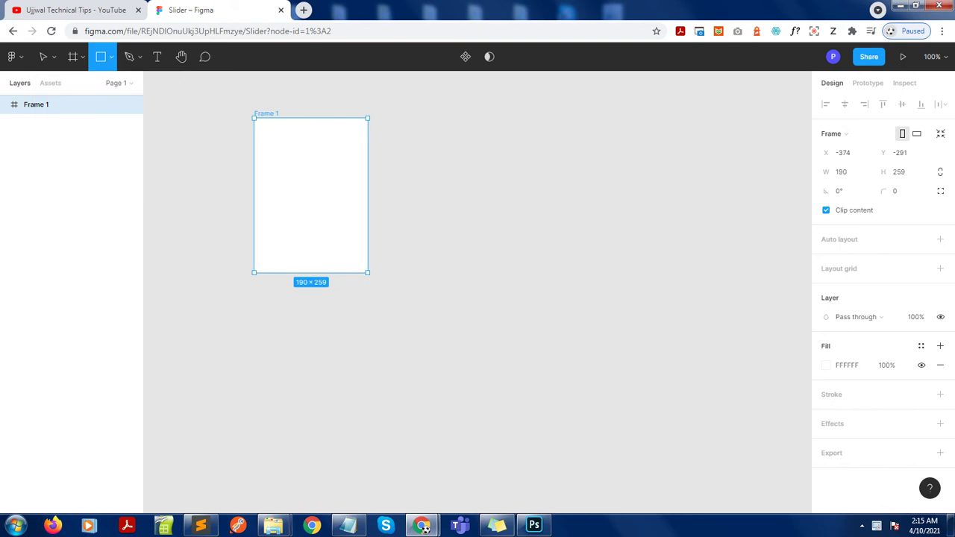
left_click_drag(254, 118, 368, 272)
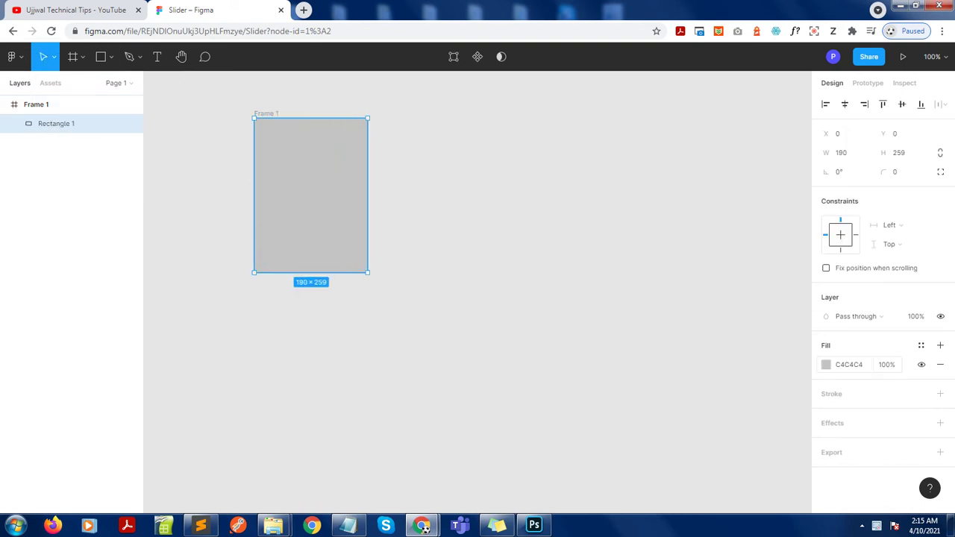
left_click(826, 365)
type("FF0000")
key("Return")
Duplicate Frame 1 as Frame 2 and shift its colour toward yellow
left_click(567, 373)
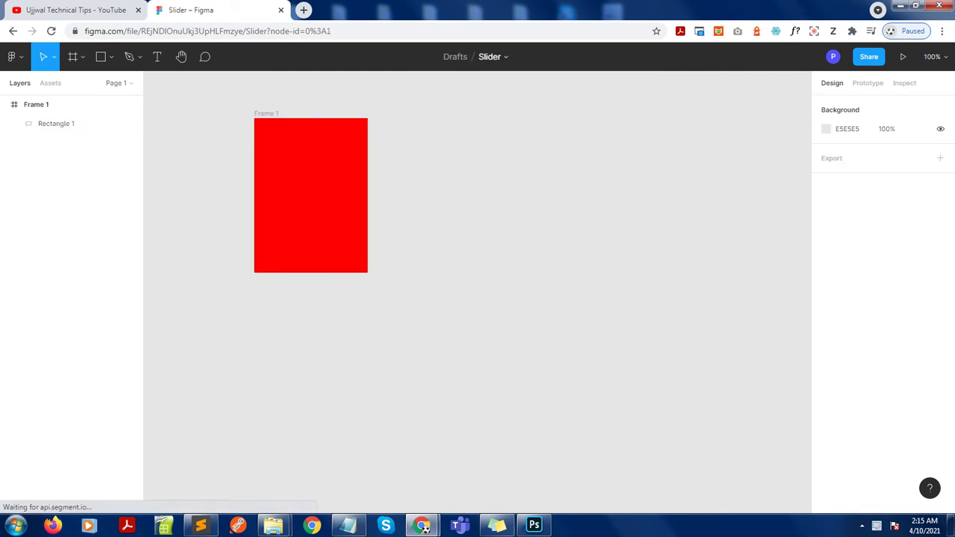
left_click_drag(218, 91, 424, 346)
key("ctrl+c")
key("ctrl+v")
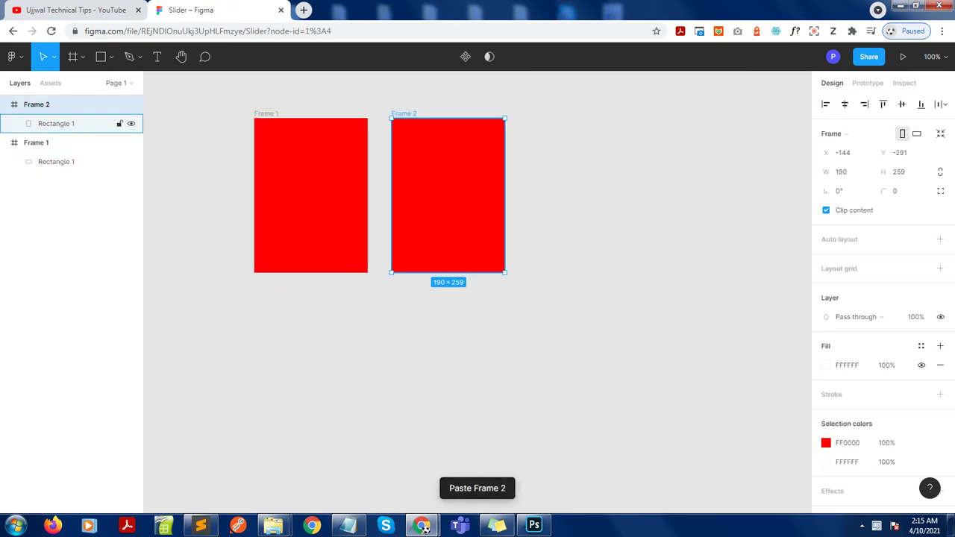
left_click(826, 443)
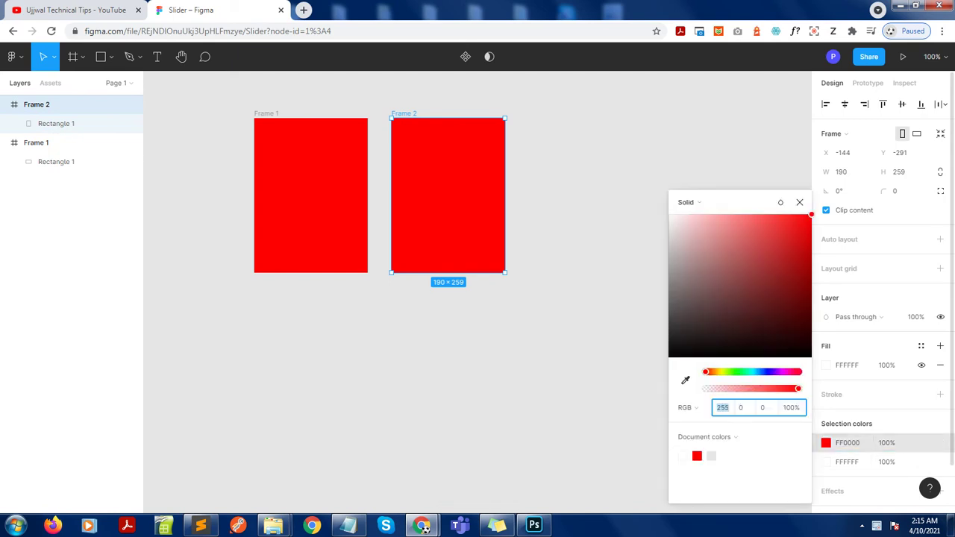
left_click(736, 372)
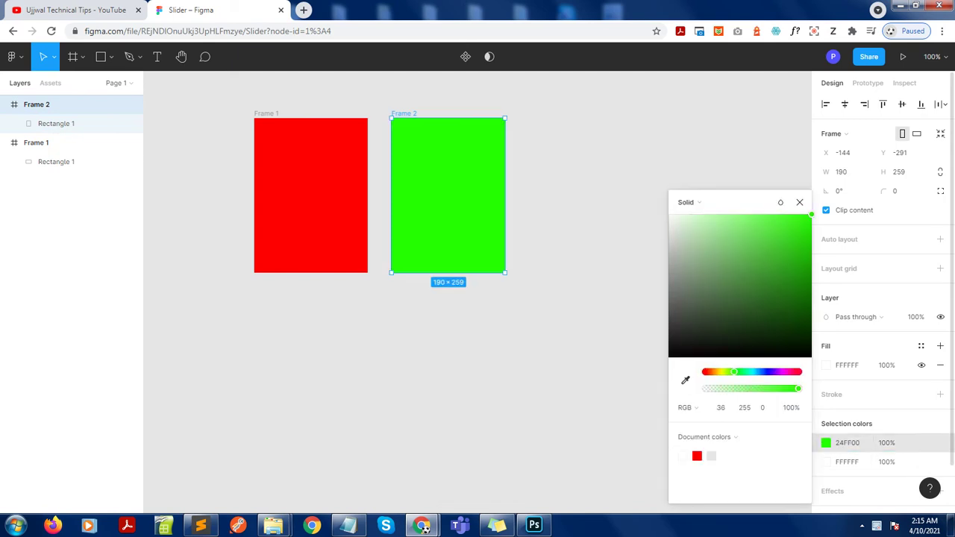
left_click(722, 372)
mouse_move(596, 99)
left_mouse_down()
mouse_move(479, 258)
mouse_move(420, 317)
left_mouse_up()
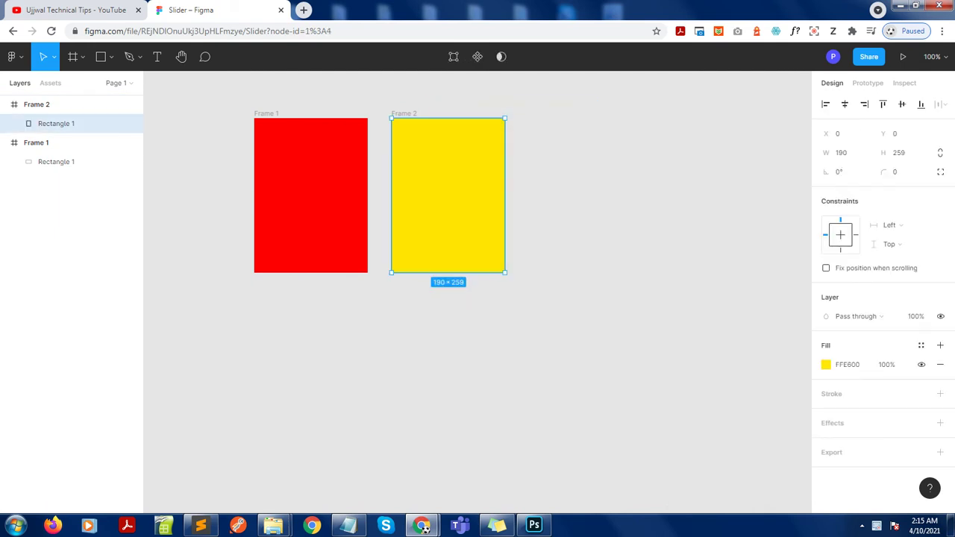
key("ctrl+v")
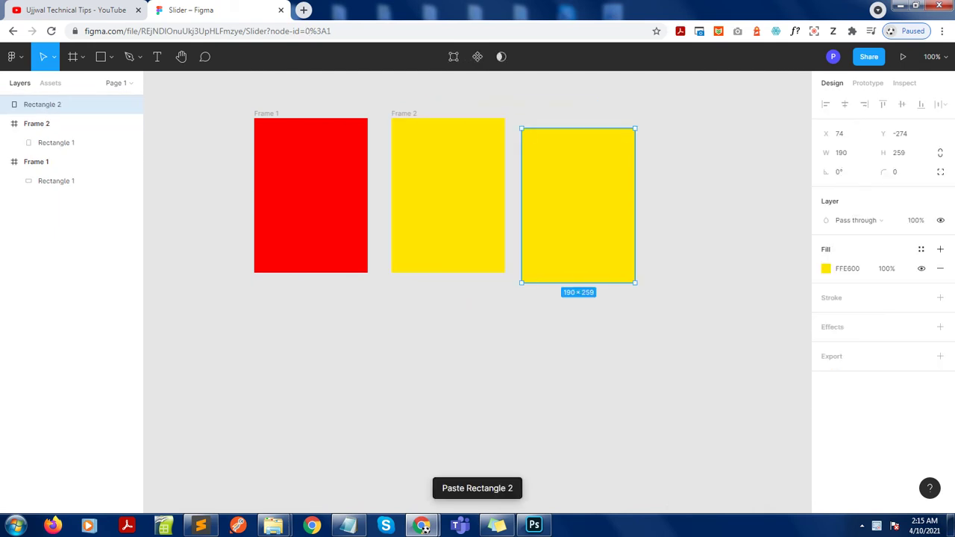
key("ctrl+z")
Duplicate Frame 2 as Frame 3 and recolour it blue 0085FF
left_click_drag(545, 84, 377, 305)
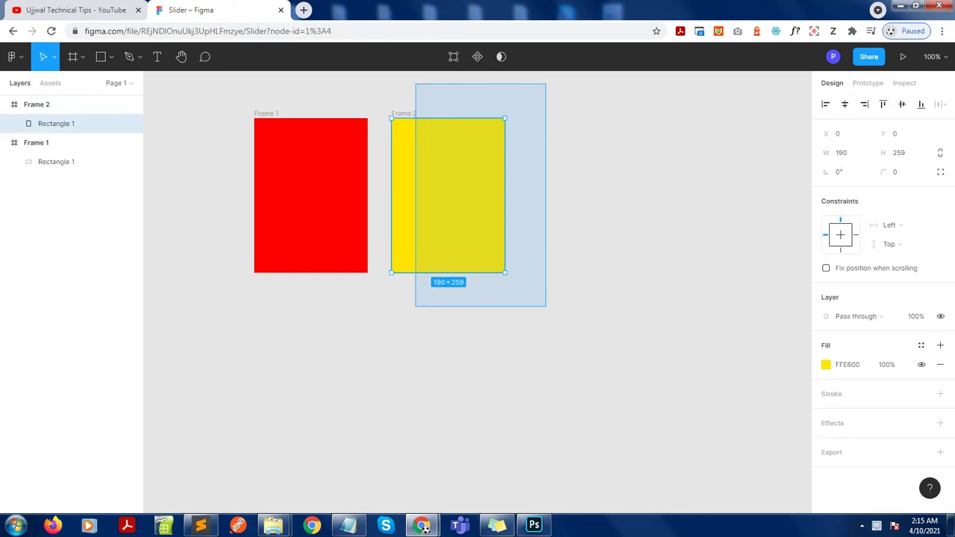
key("ctrl+c")
key("ctrl+v")
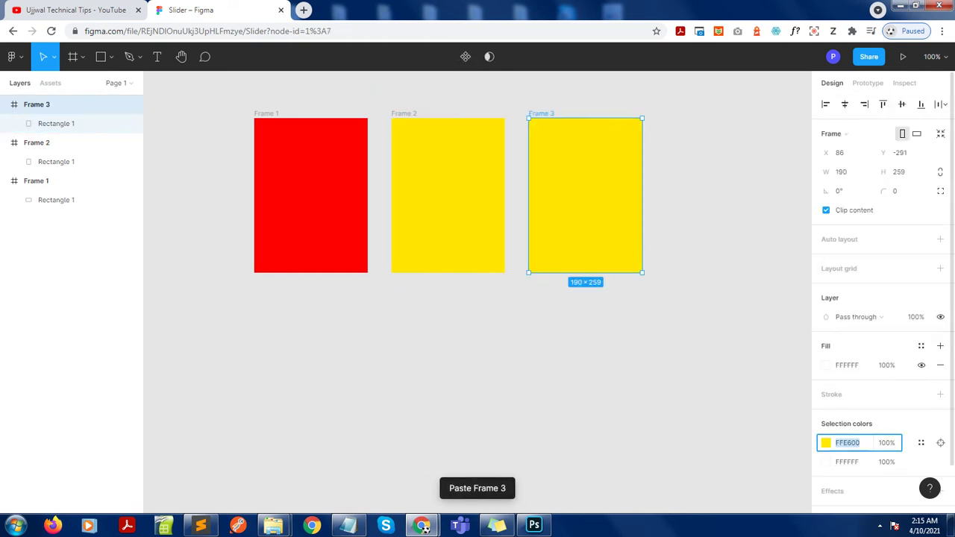
left_click(826, 442)
key("ctrl+v")
key("Return")
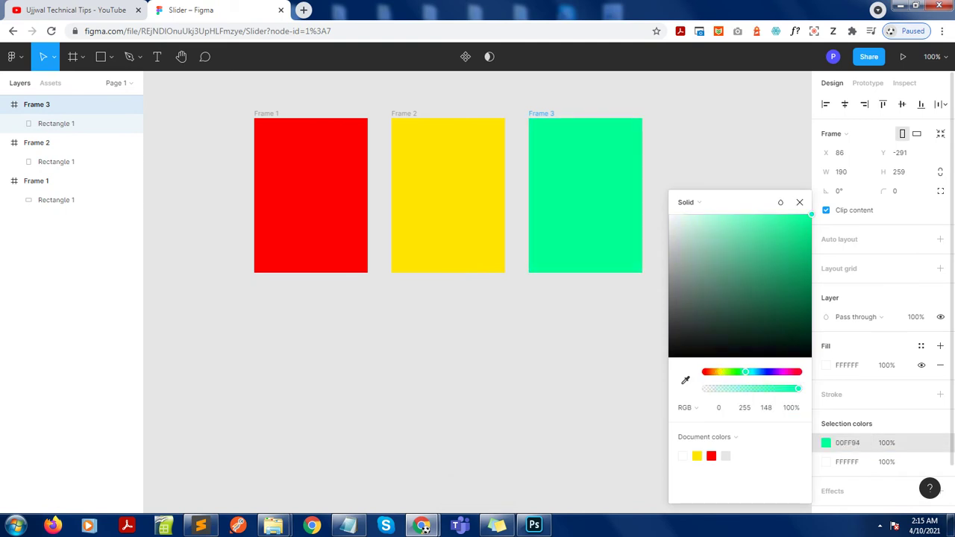
key("ctrl+v")
key("Return")
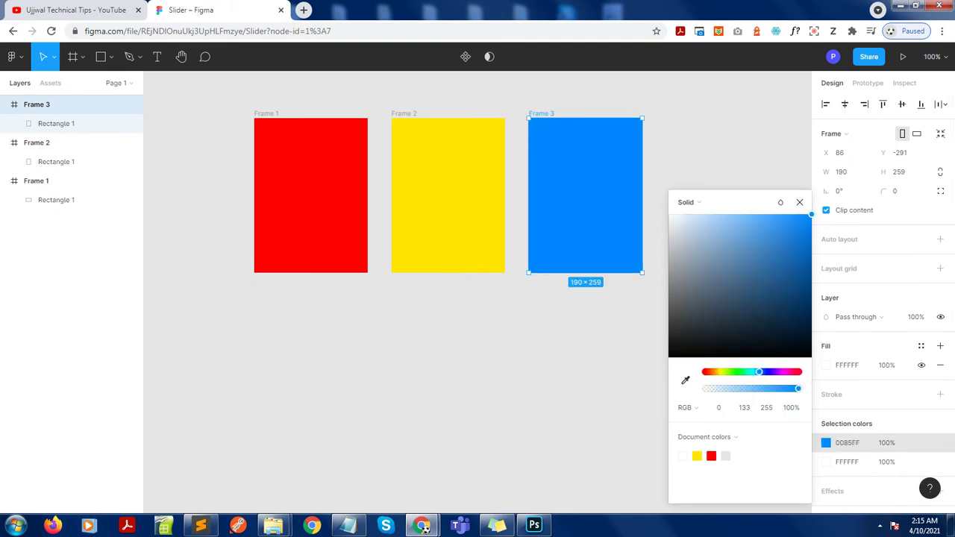
Darken Frame 2's colour to olive C2B007
left_click(448, 194)
left_click(826, 442)
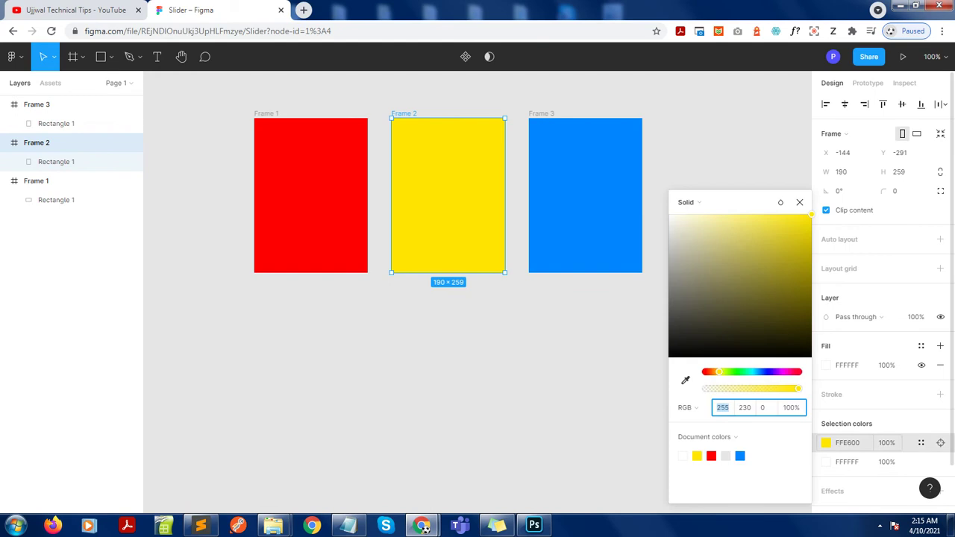
left_click_drag(810, 215, 806, 247)
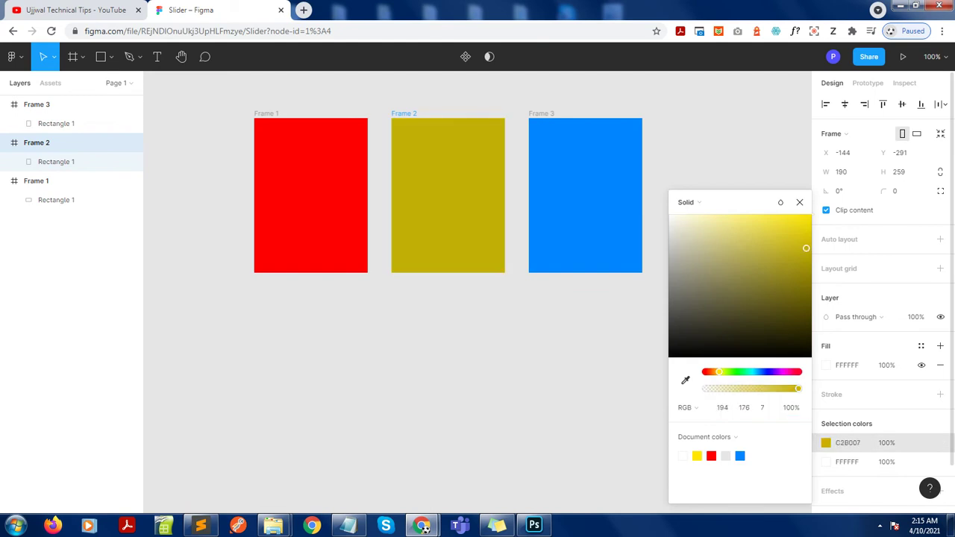
left_click(194, 335)
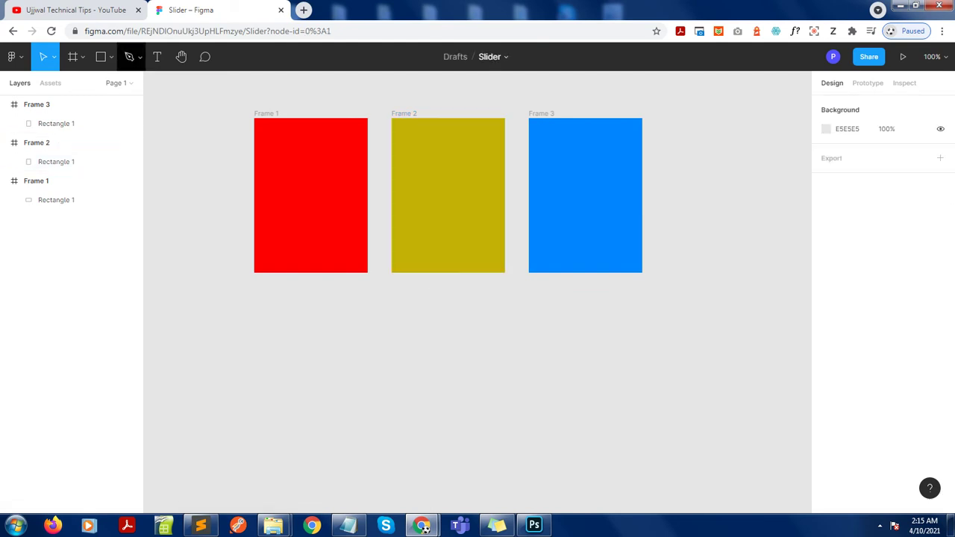
Add a centred ONE label at font size 23 in Frame 1
left_click(157, 57)
left_click(286, 206)
type("ONE")
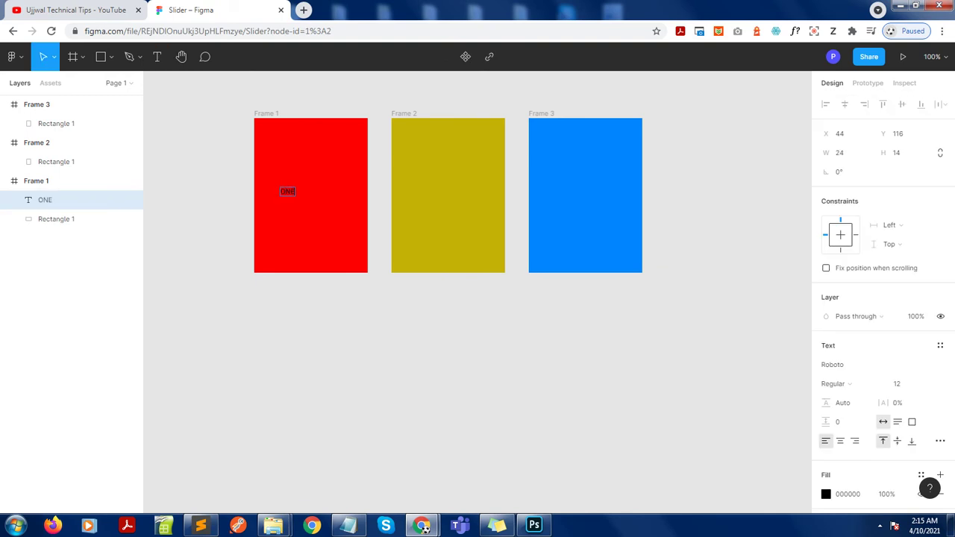
left_click(899, 383)
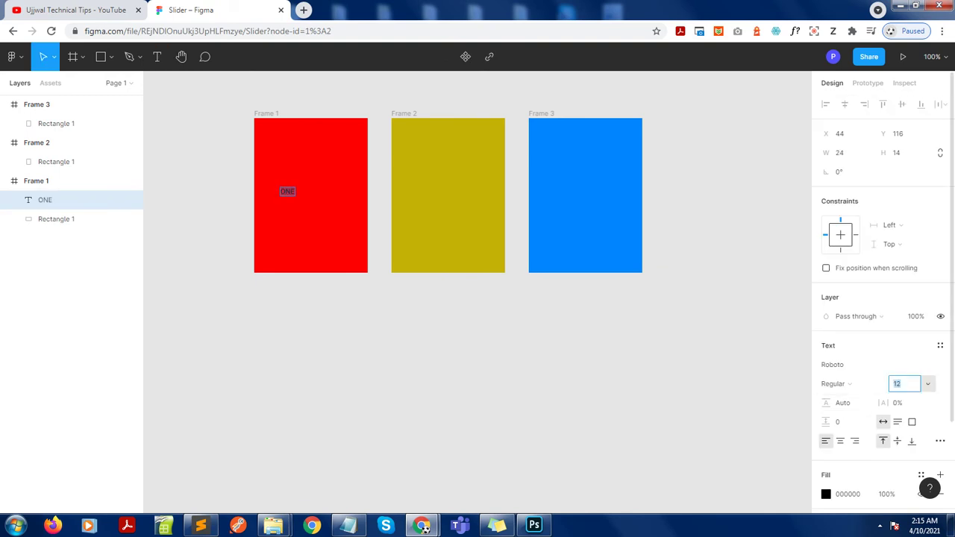
type("23")
key("Return")
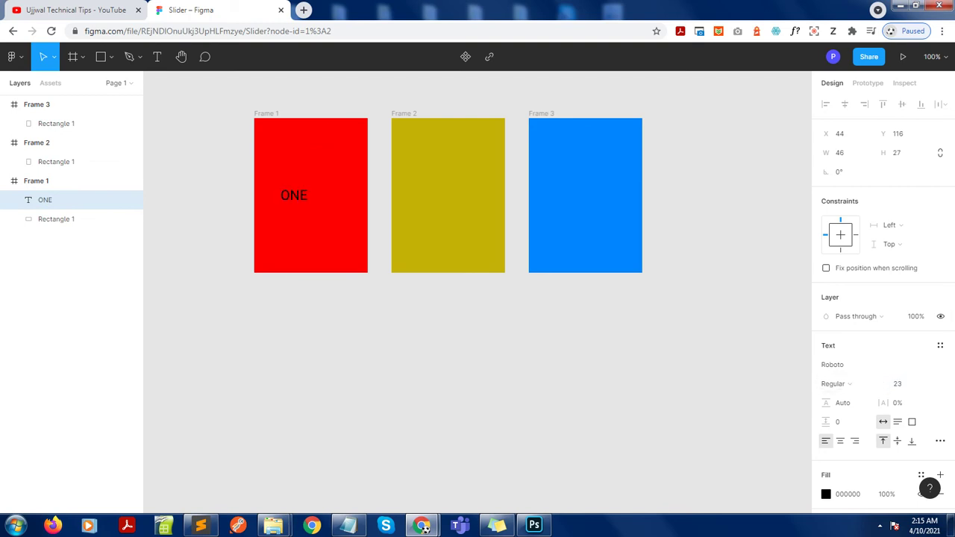
left_click_drag(294, 195, 308, 195)
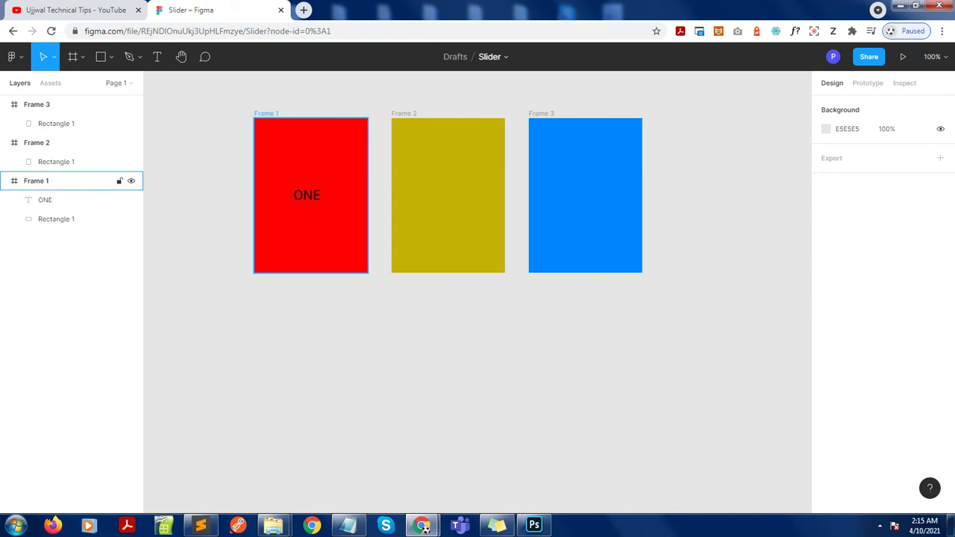
Copy the label into Frame 2 and change it to TWO
key("ctrl+v")
left_click_drag(308, 196, 454, 194)
key("Return")
type("T")
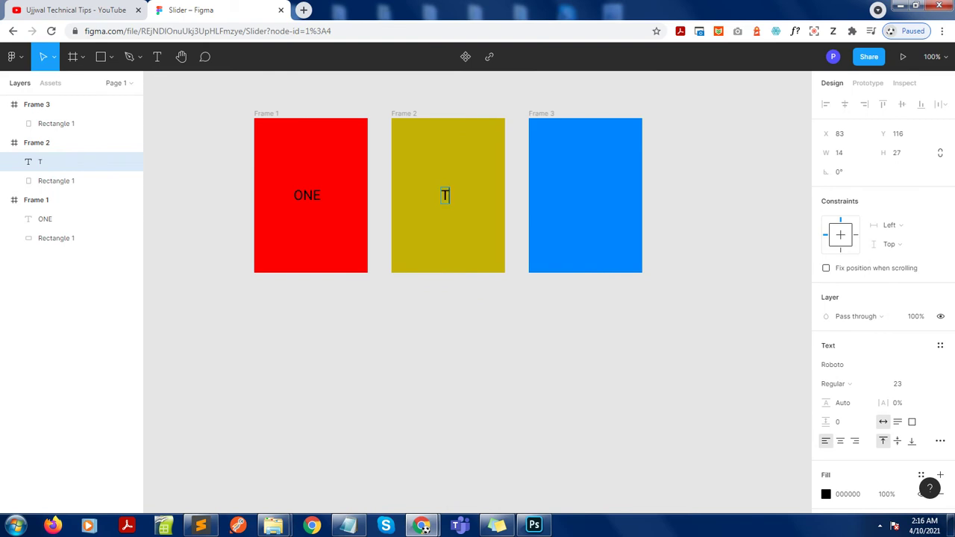
type("WO")
key("Escape")
Copy the label into Frame 3 and change it to THREE
key("ctrl+v")
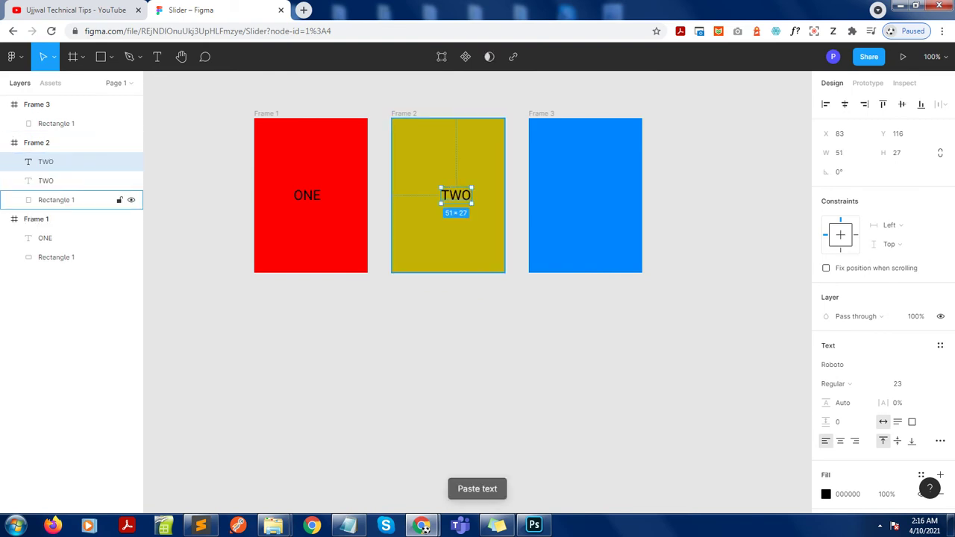
mouse_move(456, 194)
left_mouse_down()
mouse_move(585, 202)
mouse_move(589, 193)
left_mouse_up()
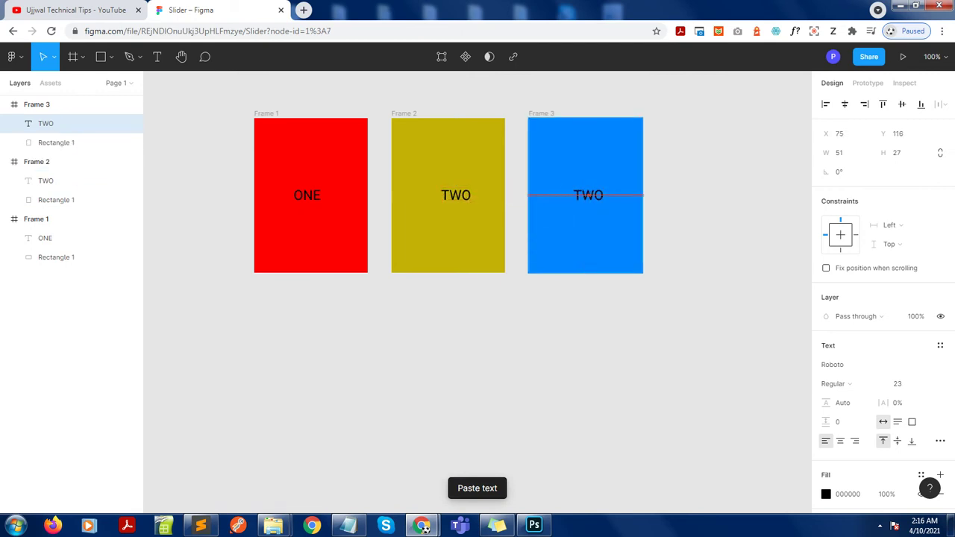
double_click(580, 195)
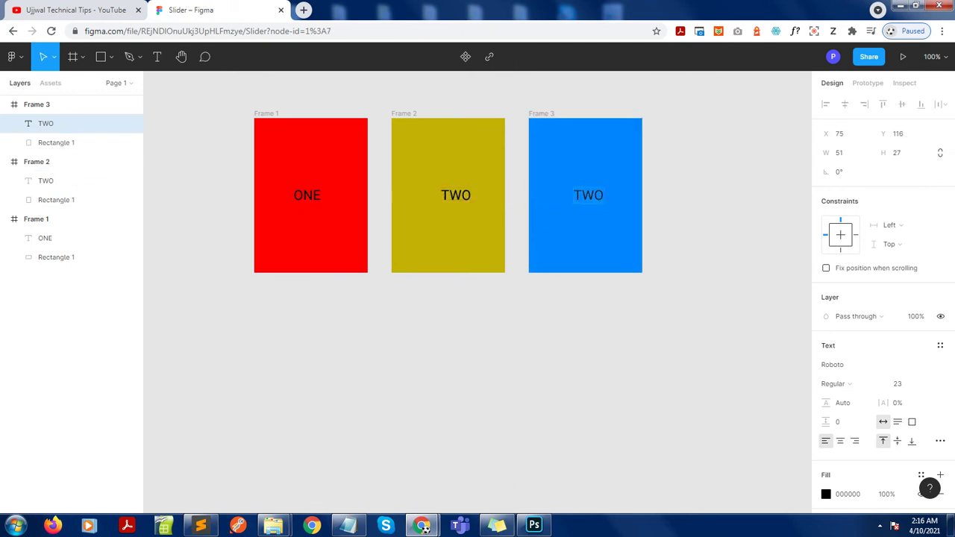
key("ctrl+a")
type("THREE")
key("Escape")
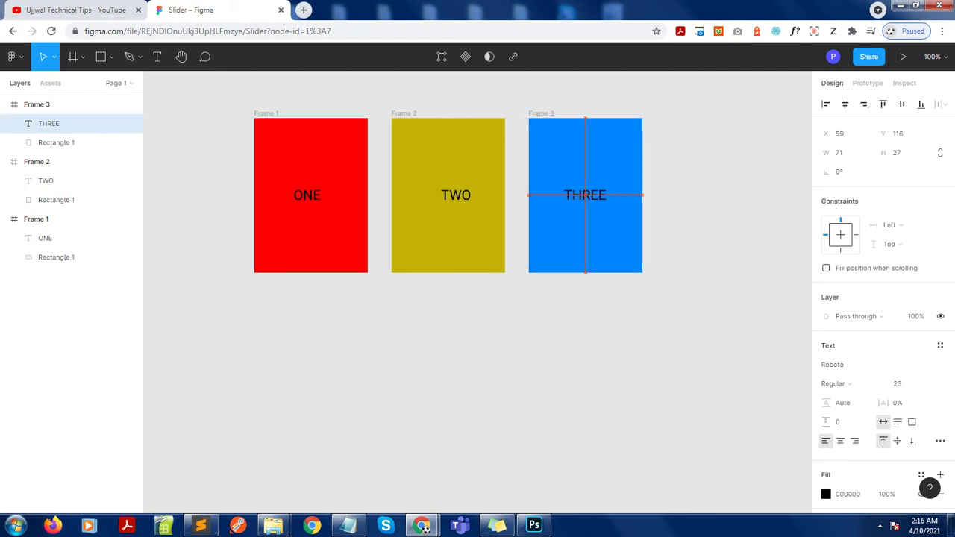
key("Escape")
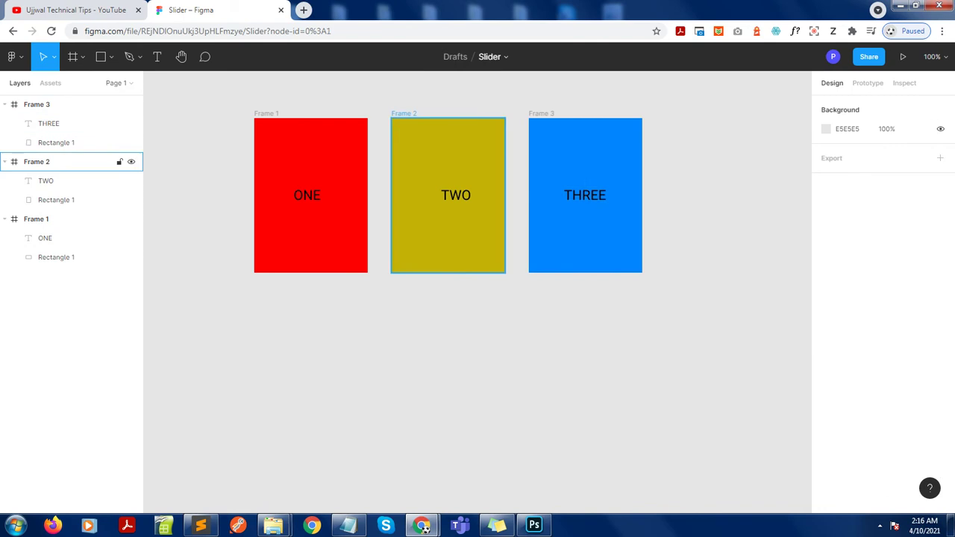
Give Frame 1 an On click interaction that navigates to Frame 2
left_click(36, 219)
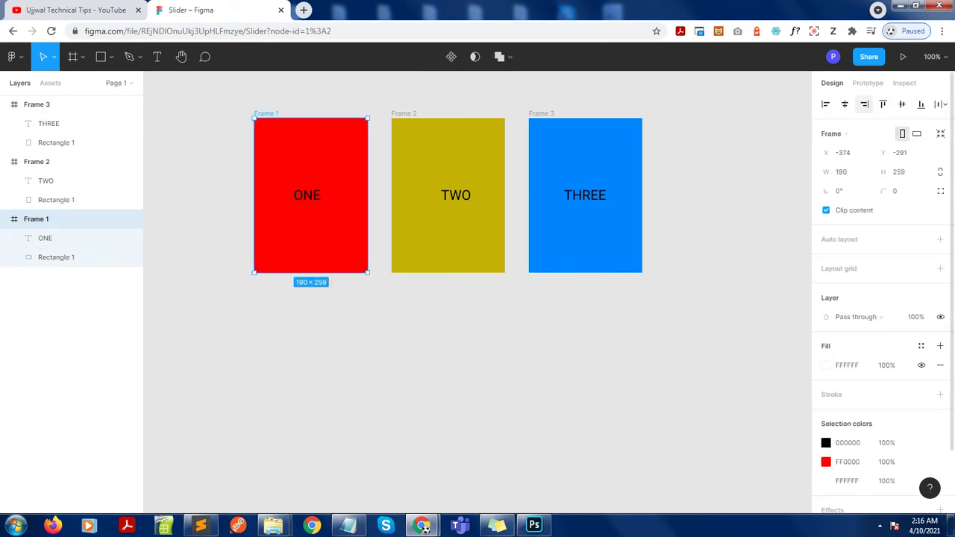
left_click_drag(849, 75, 891, 91)
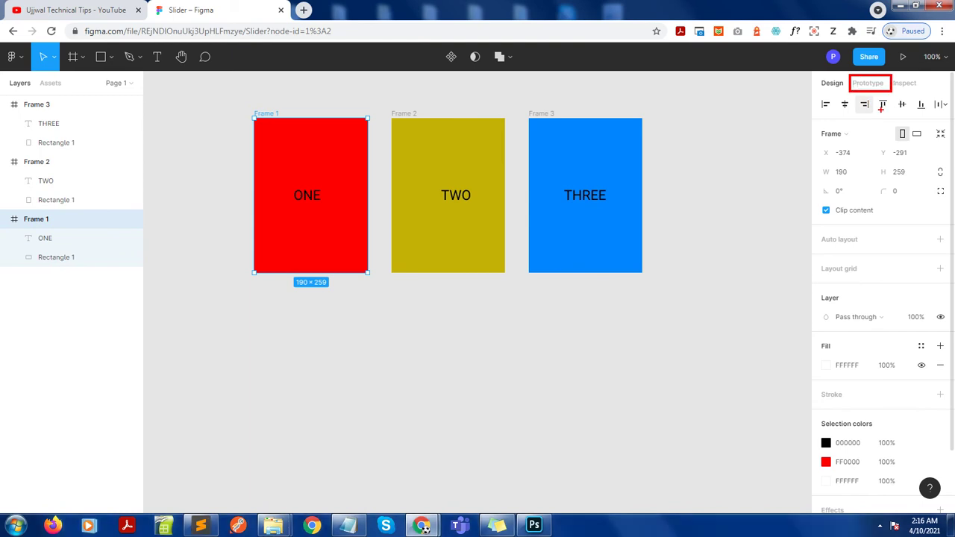
left_click(868, 83)
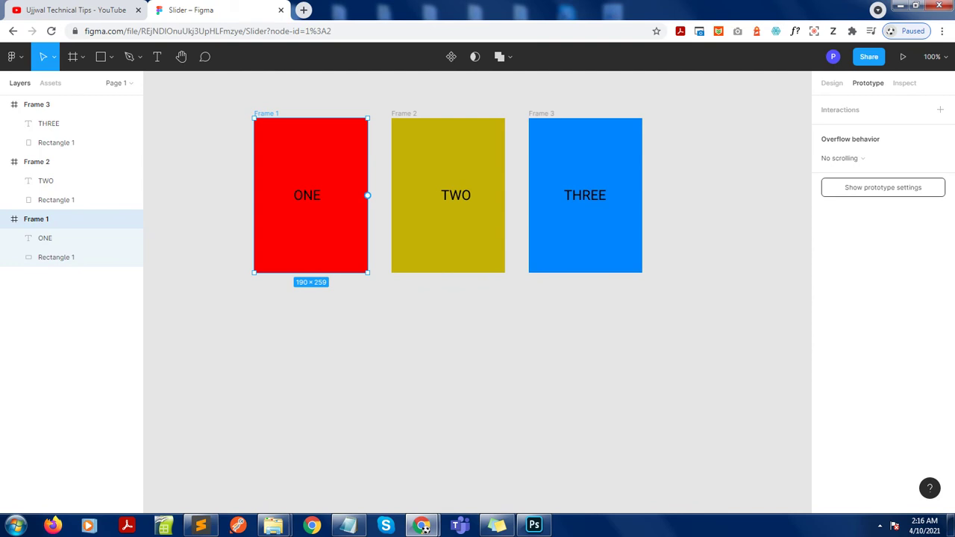
left_click(940, 110)
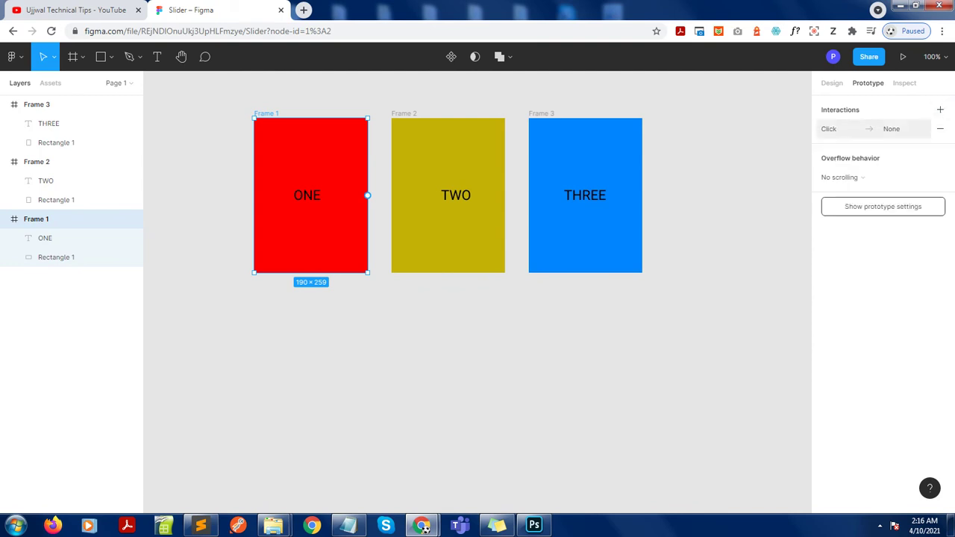
left_click(706, 158)
left_click(705, 158)
left_click(697, 176)
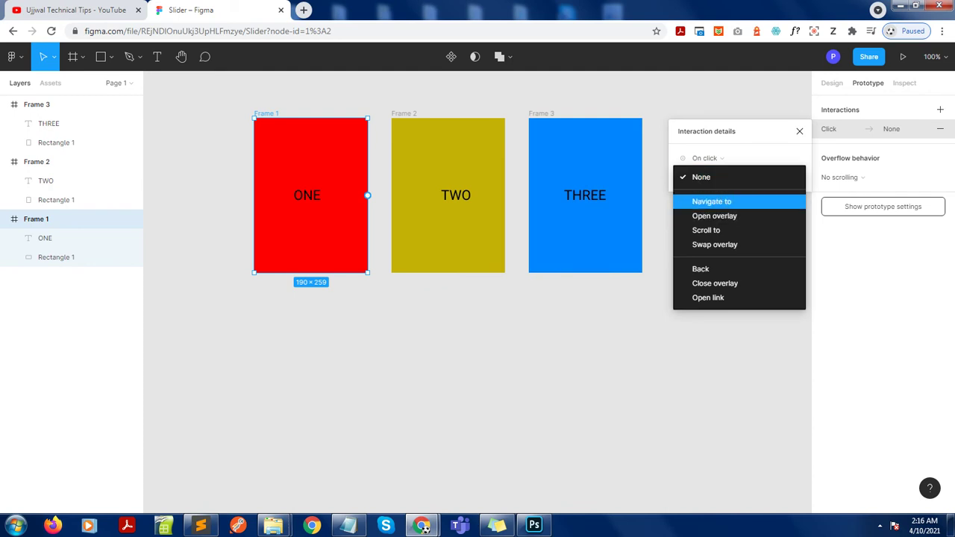
left_click(711, 202)
left_click(776, 176)
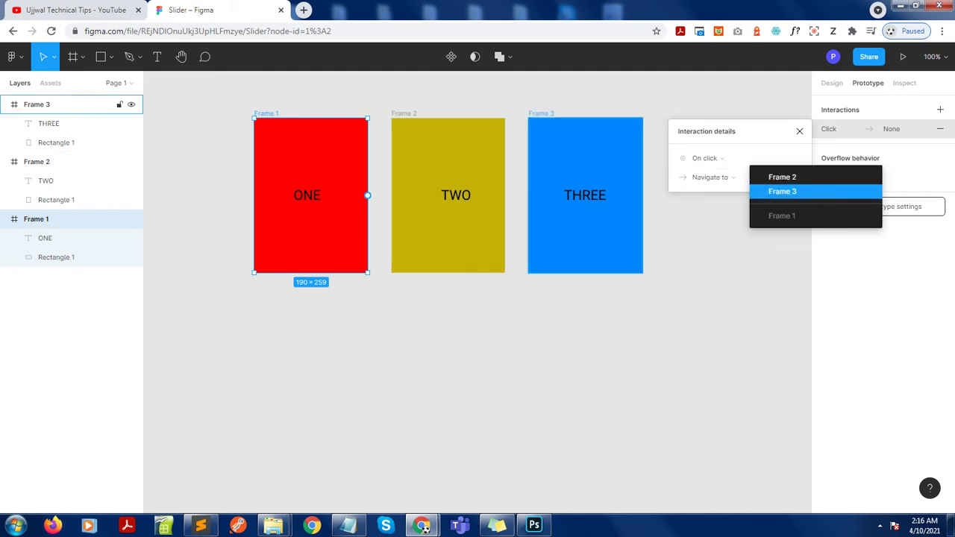
left_click(772, 177)
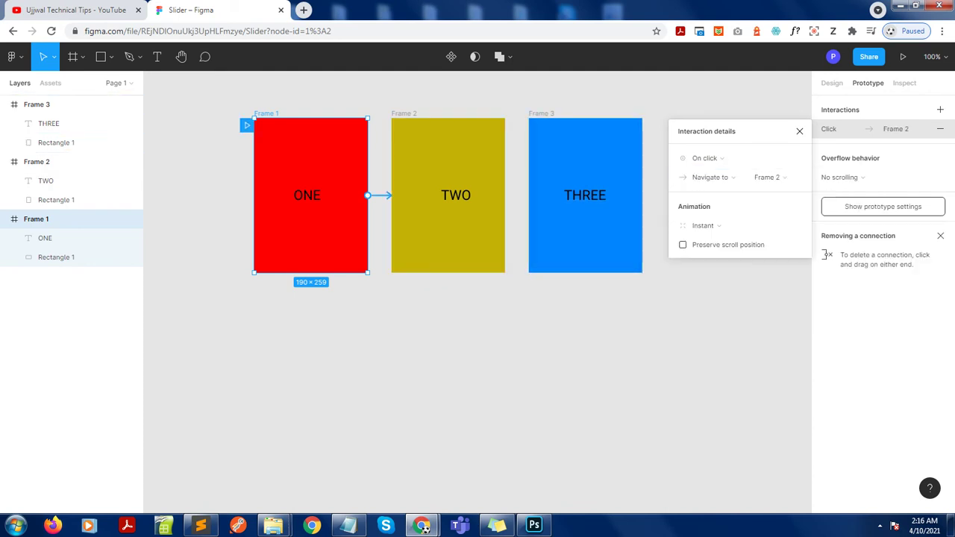
Set Frame 1's transition to Slide out with Ease in, moving right
left_click(703, 225)
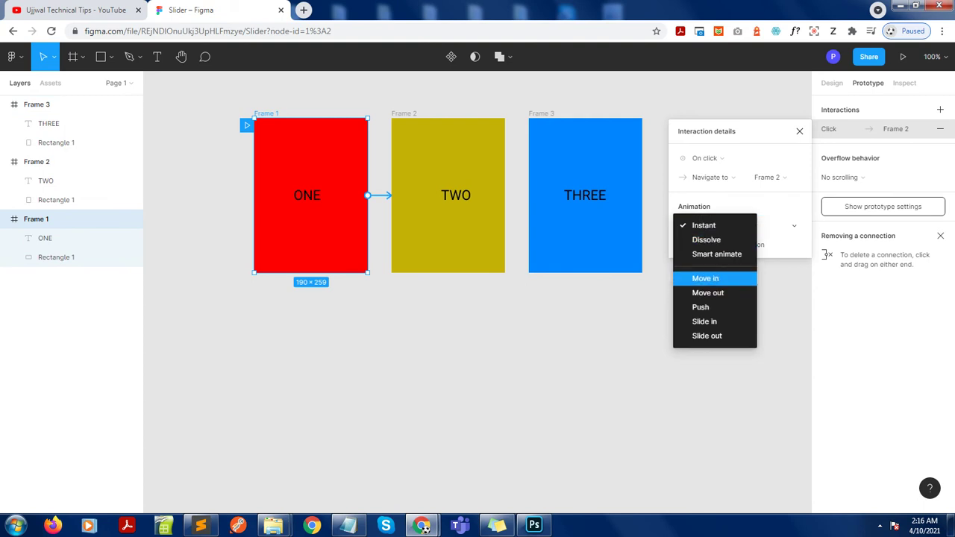
left_click(705, 278)
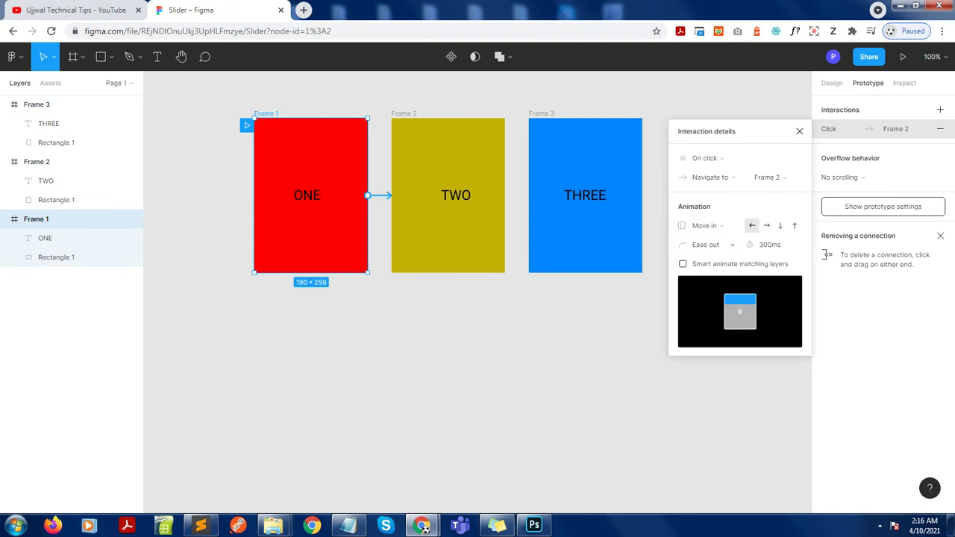
left_click(705, 245)
left_click(702, 225)
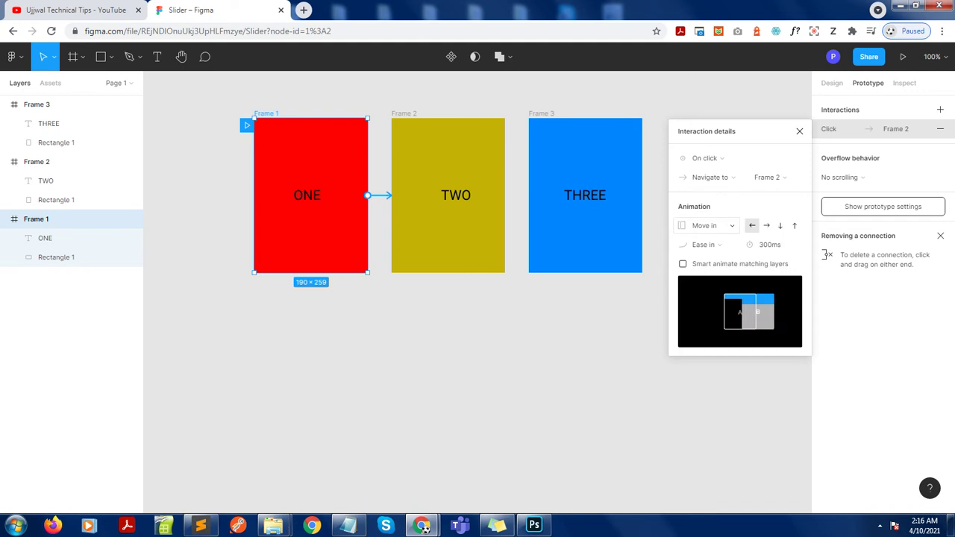
left_click(705, 225)
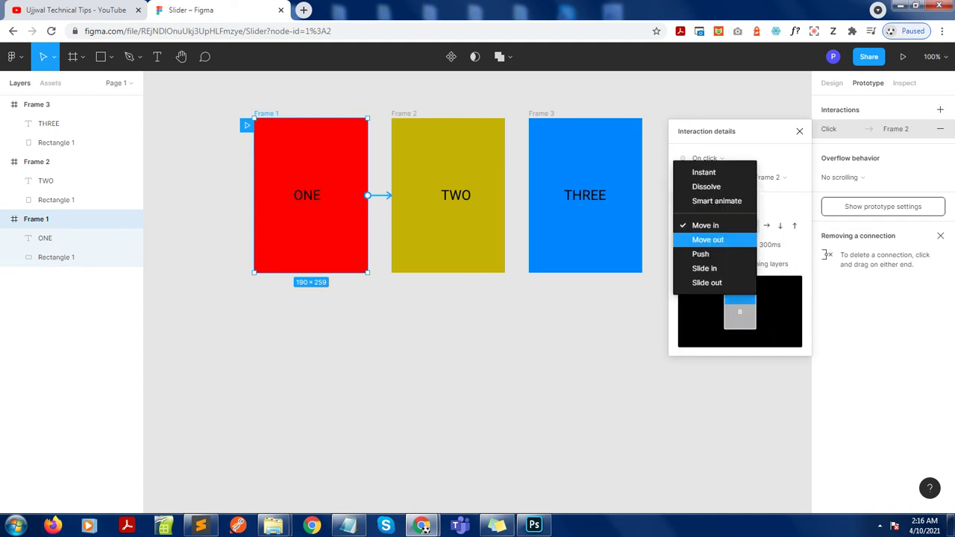
left_click(701, 253)
left_click(705, 225)
left_click(704, 253)
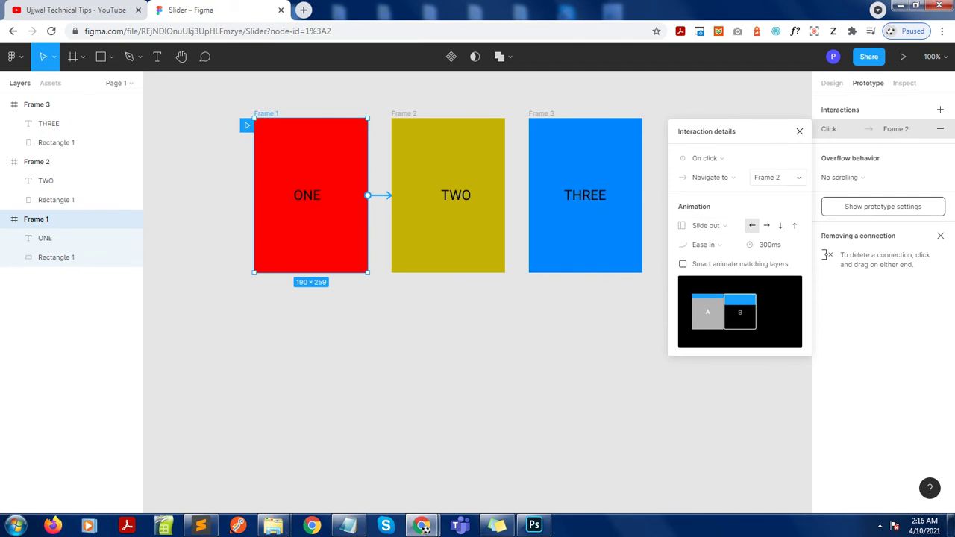
left_click(766, 225)
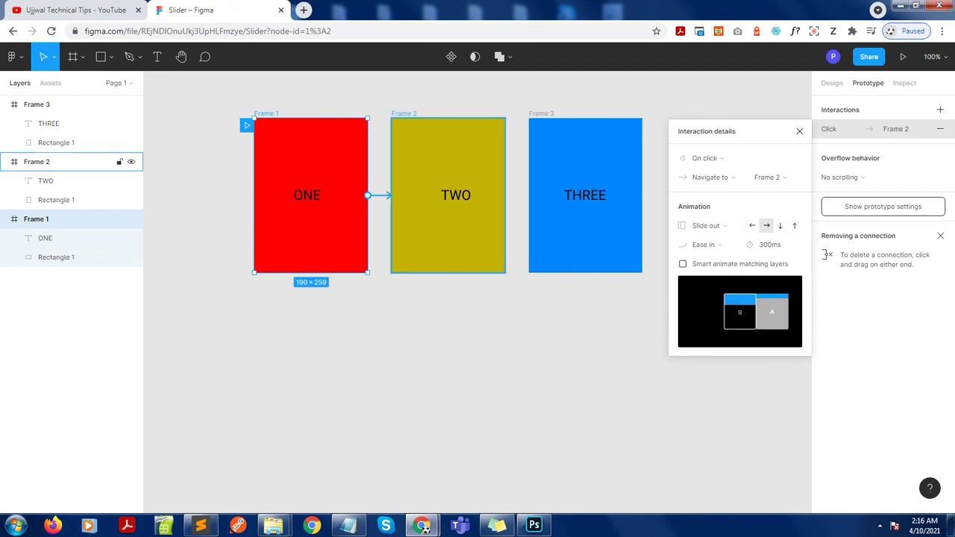
left_click(37, 161)
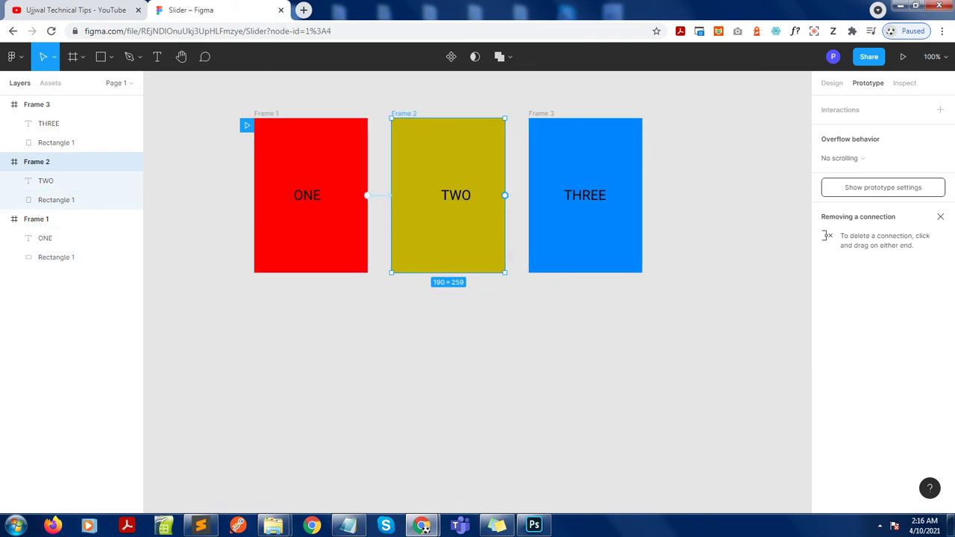
Centre the TWO label and make clicking Frame 2 navigate to Frame 3
mouse_move(462, 195)
left_mouse_down()
mouse_move(452, 195)
mouse_move(463, 194)
left_mouse_up()
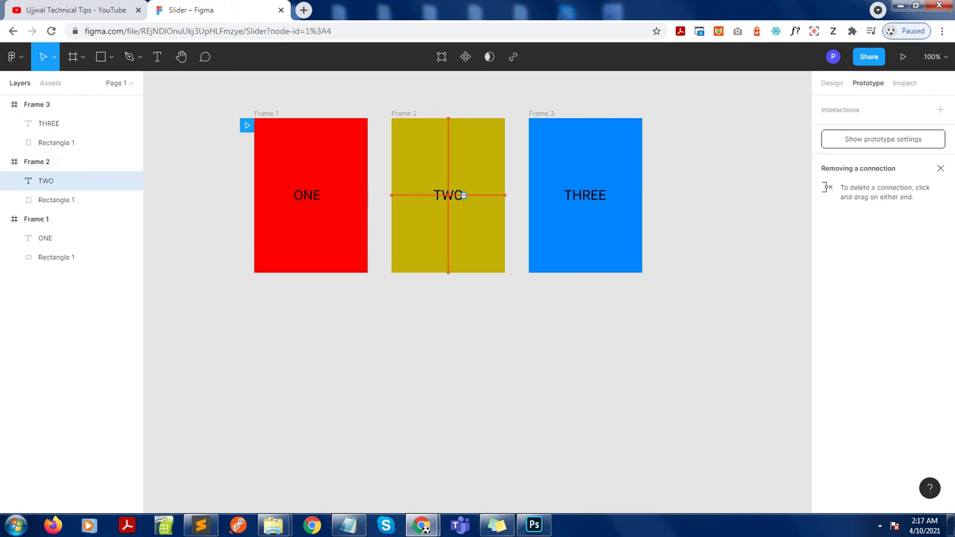
left_click_drag(462, 195, 458, 195)
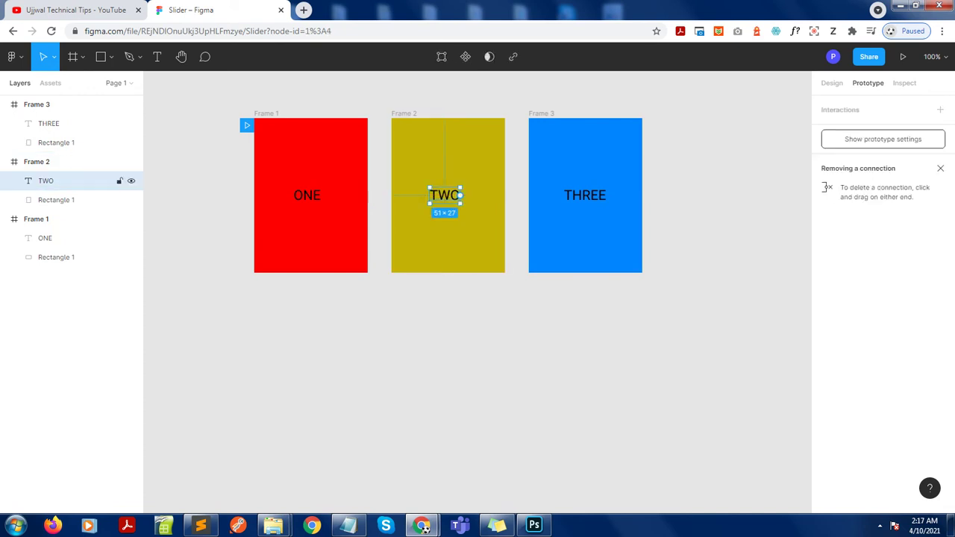
key("Escape")
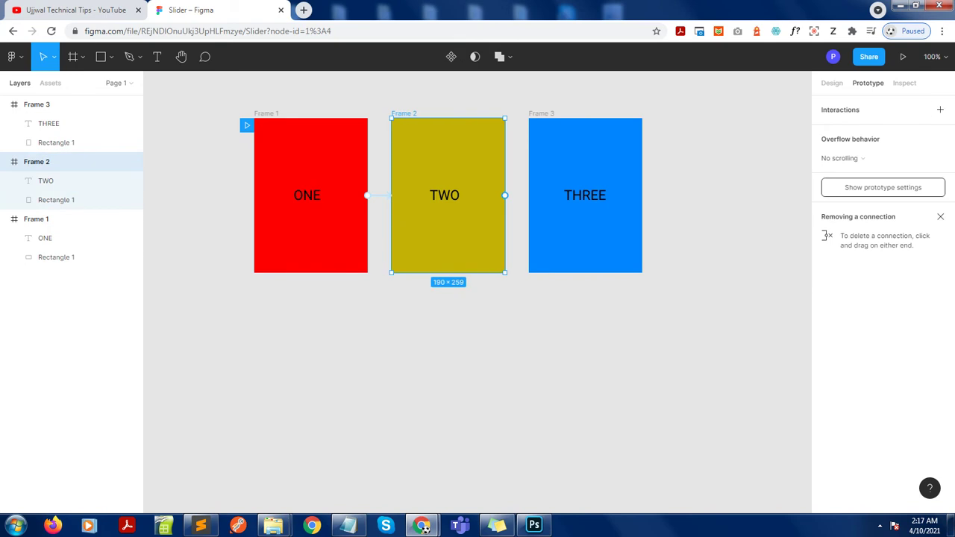
left_click(940, 110)
left_click(843, 129)
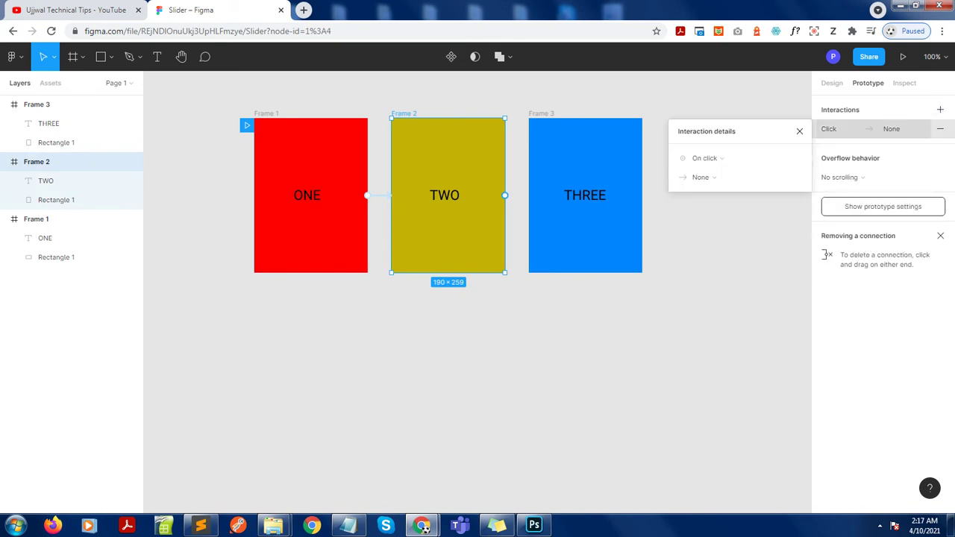
left_click(709, 157)
left_click(705, 158)
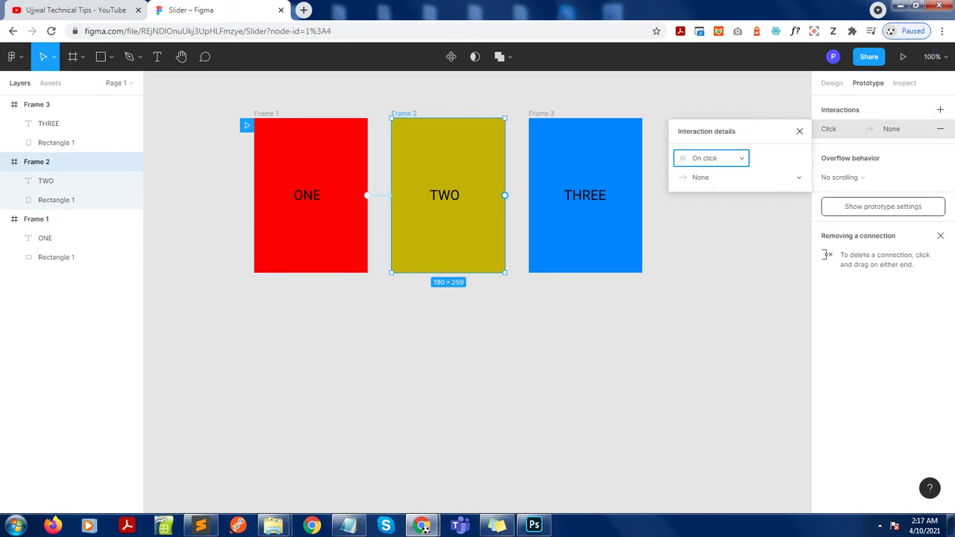
left_click(709, 177)
left_click(704, 199)
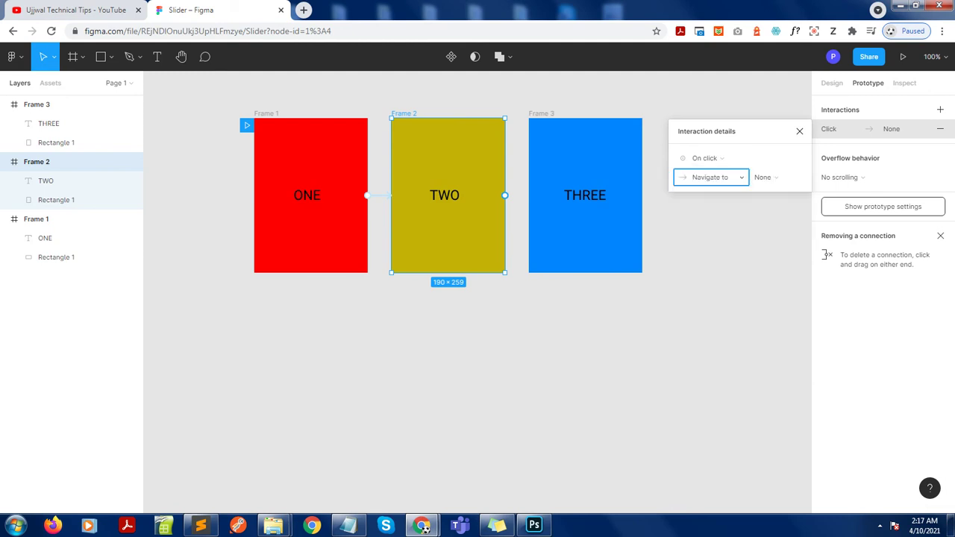
left_click(764, 177)
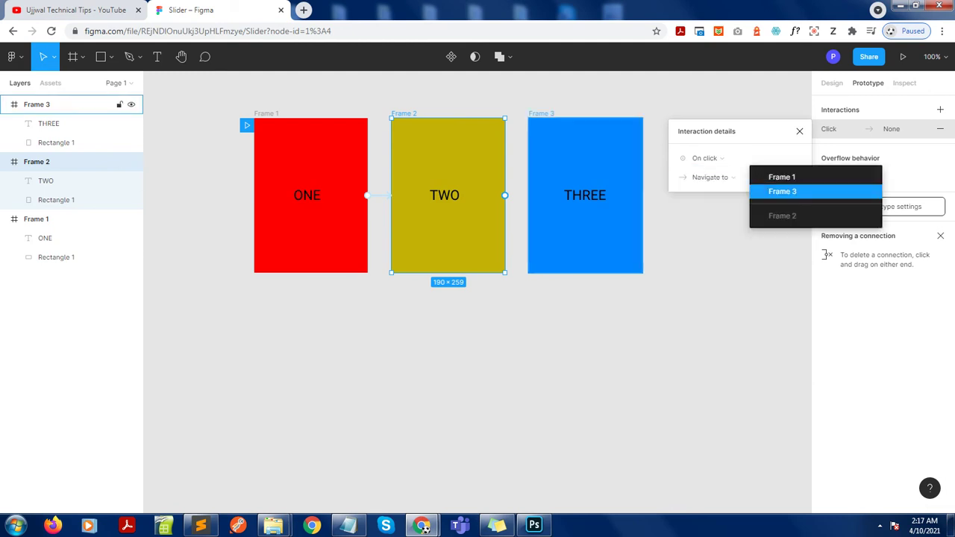
left_click(782, 191)
Set Frame 2's transition to Push with Ease in and out, moving right
left_click(701, 225)
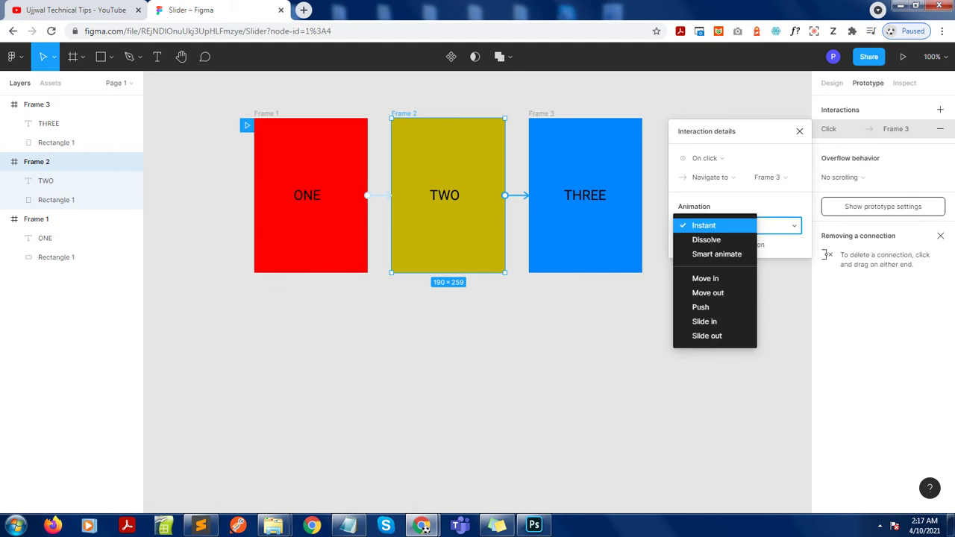
left_click(701, 307)
left_click(705, 245)
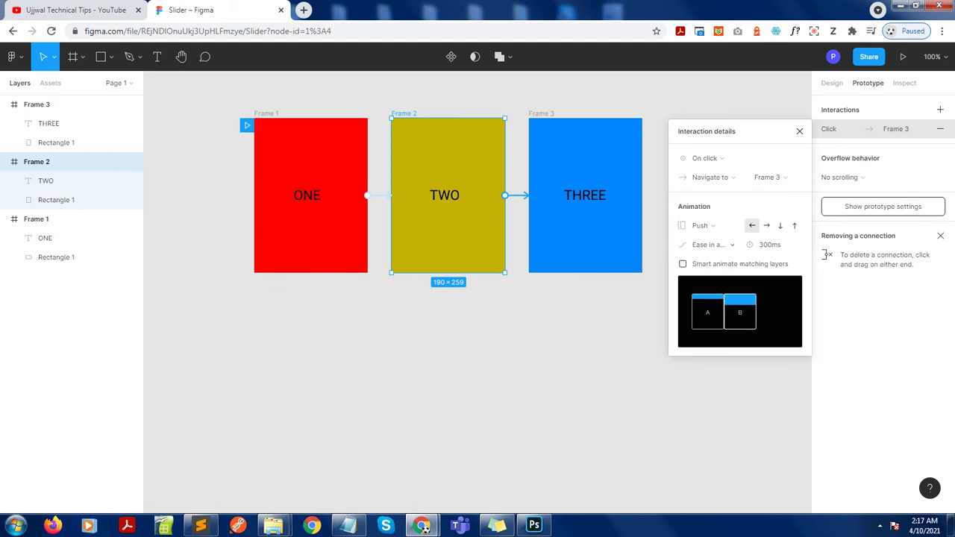
left_click(766, 225)
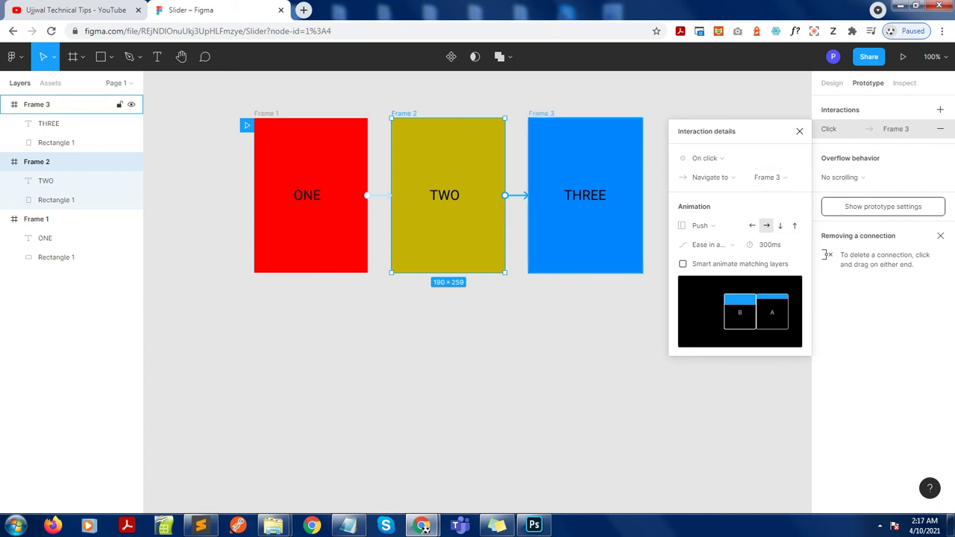
left_click(67, 104)
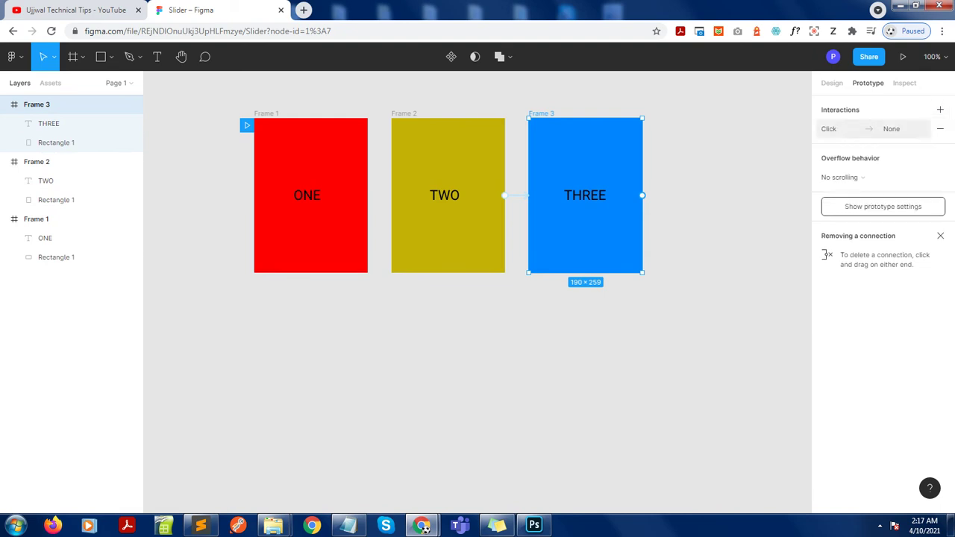
Make an On click on Frame 3 navigate to Frame 1 with a rightward Move in
left_click(828, 129)
left_click(705, 157)
left_click(705, 157)
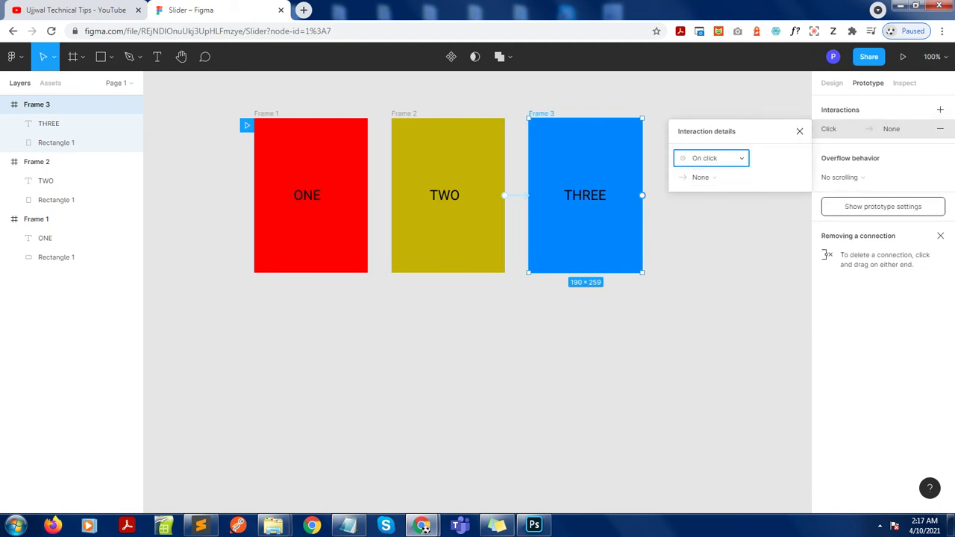
left_click(705, 176)
left_click(709, 201)
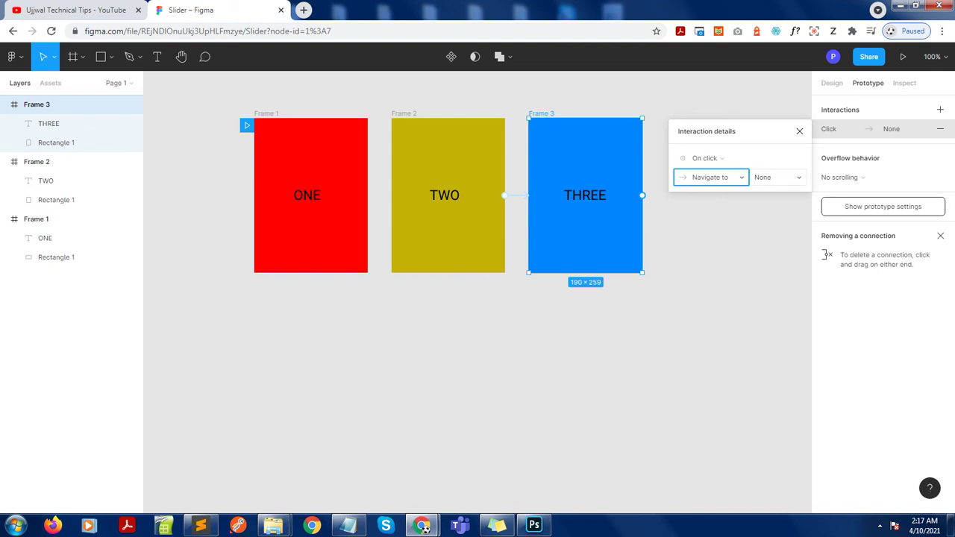
left_click(765, 177)
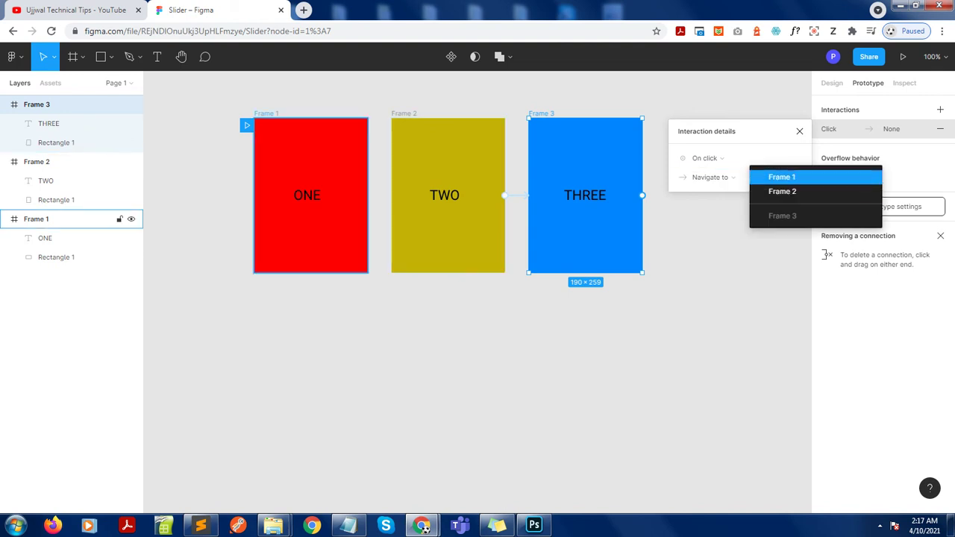
left_click(782, 177)
left_click(739, 224)
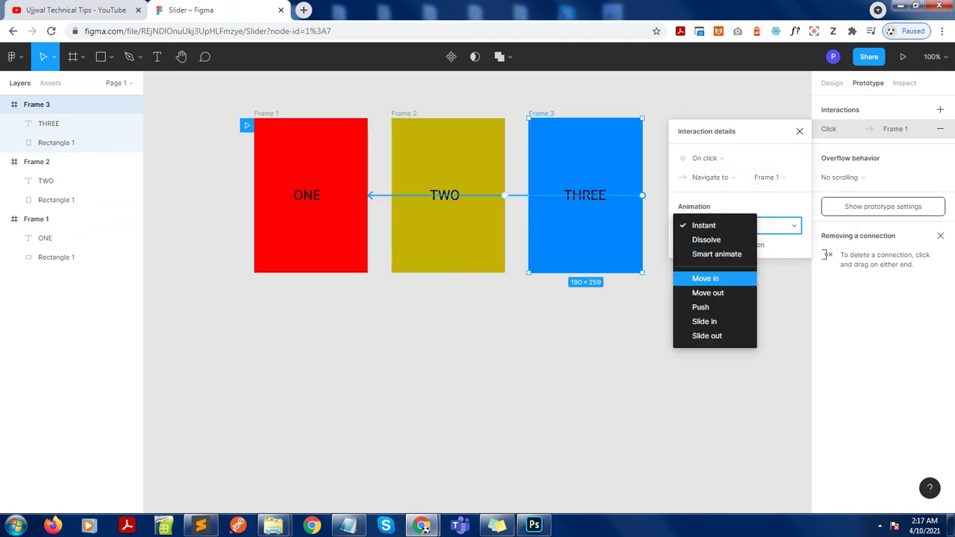
left_click(705, 278)
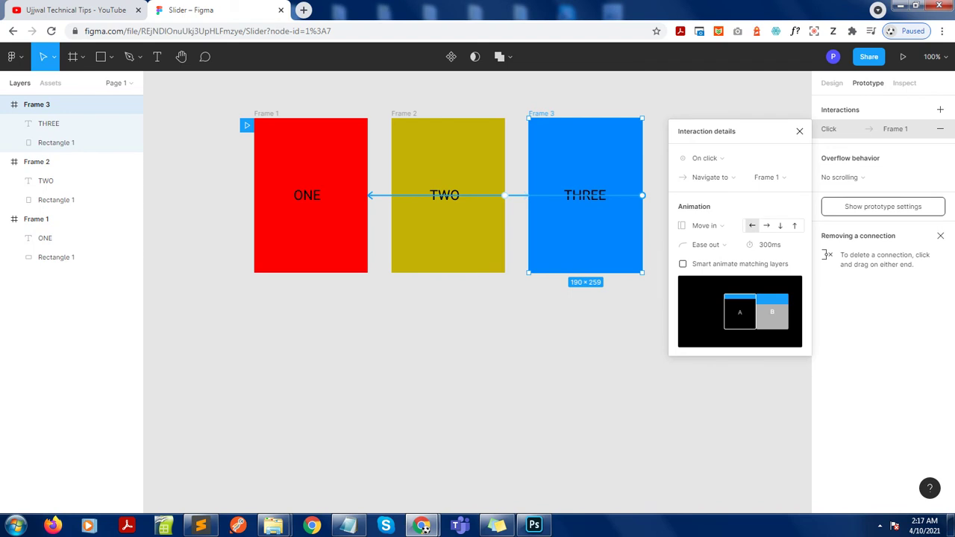
left_click(767, 225)
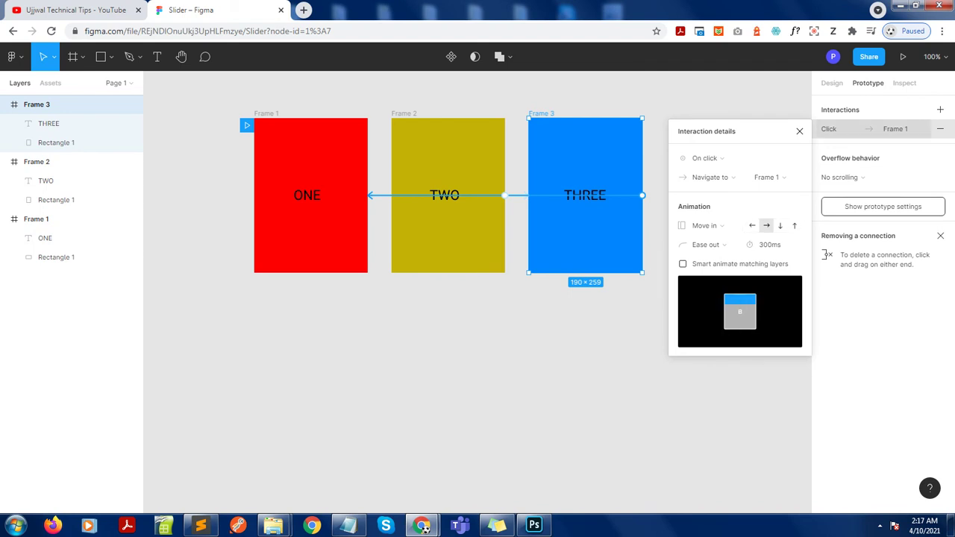
key("Escape")
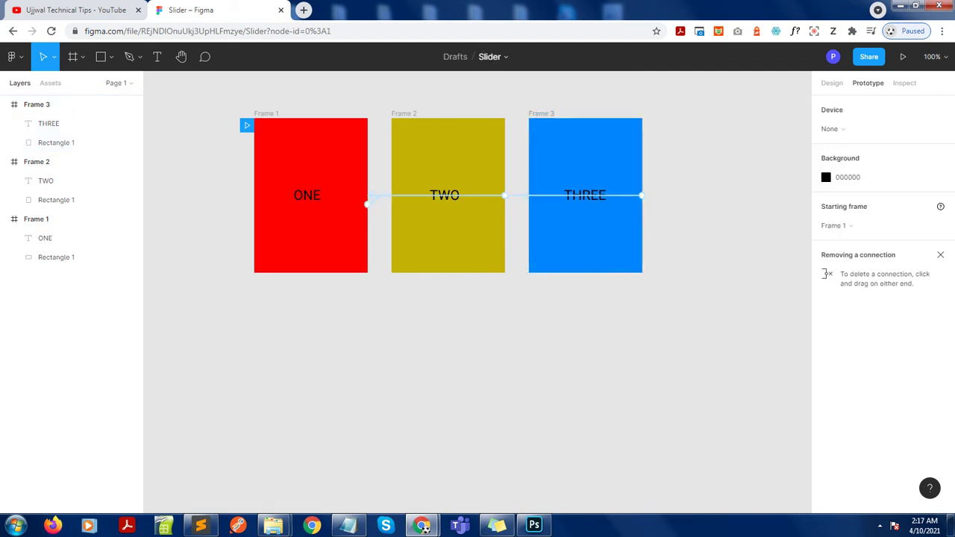
Select Frame 1 and play the slider prototype in presentation view
left_click(35, 218)
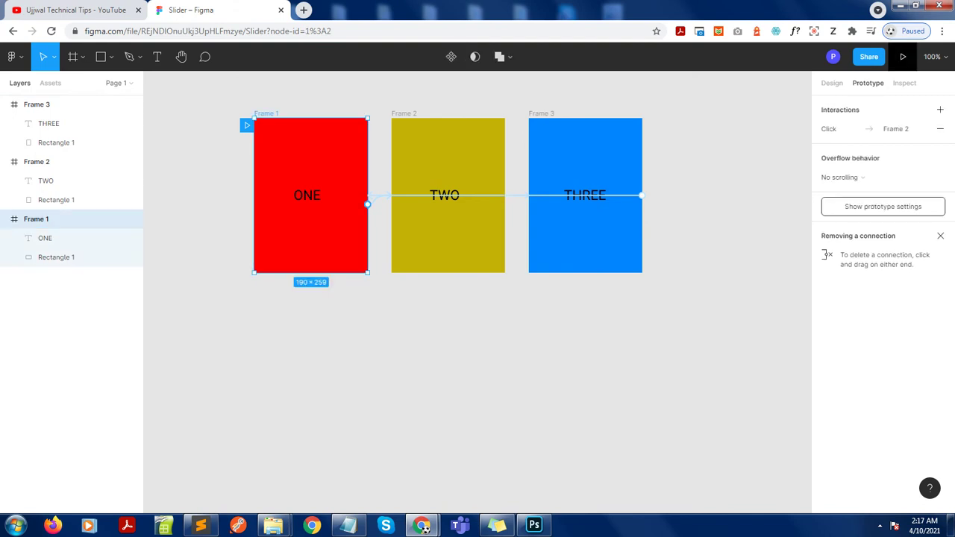
left_click(903, 57)
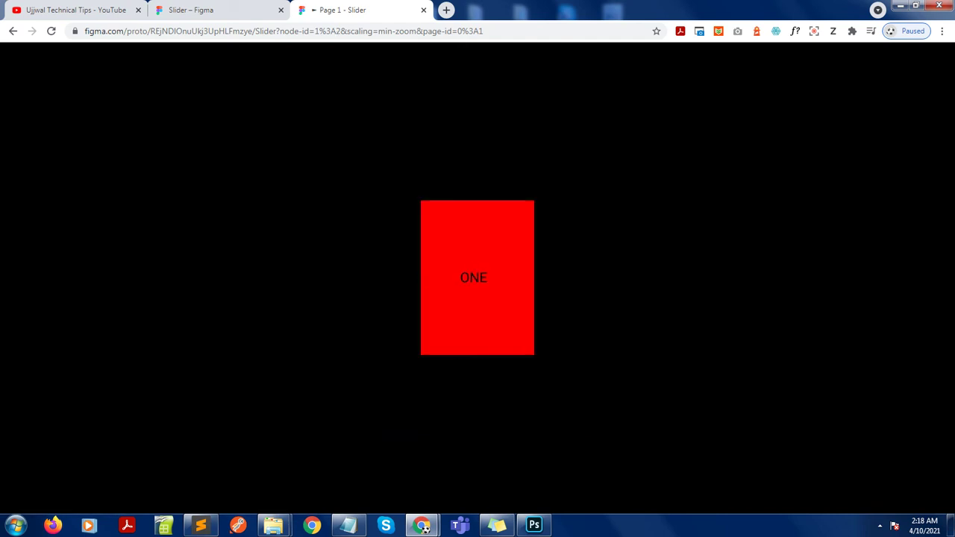
Change Frame 2's Push easing to Ease in and out back and present again
left_click(191, 10)
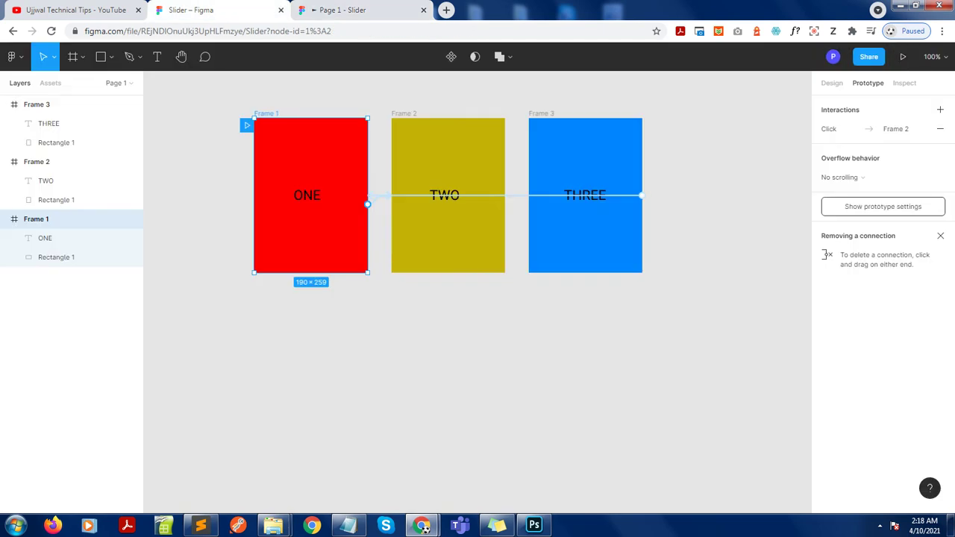
key("Escape")
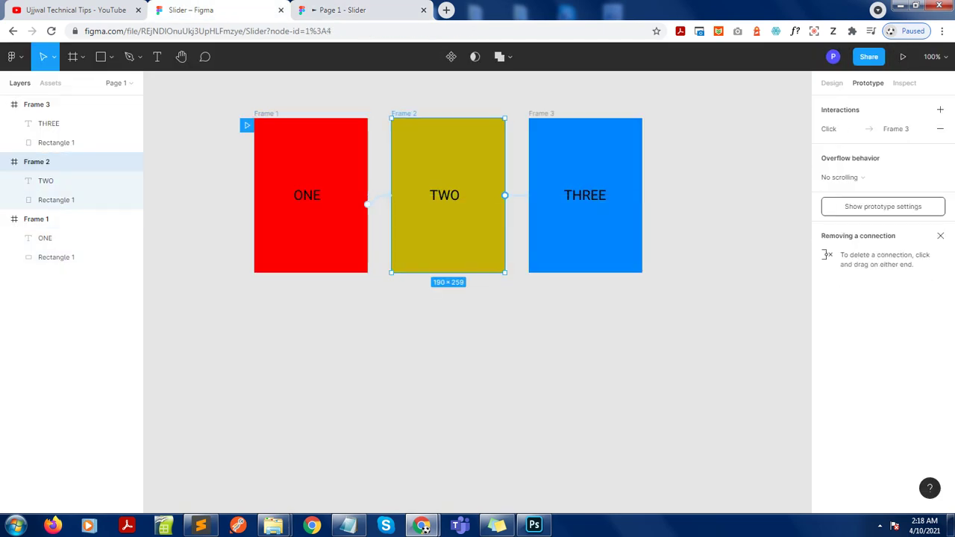
left_click(858, 128)
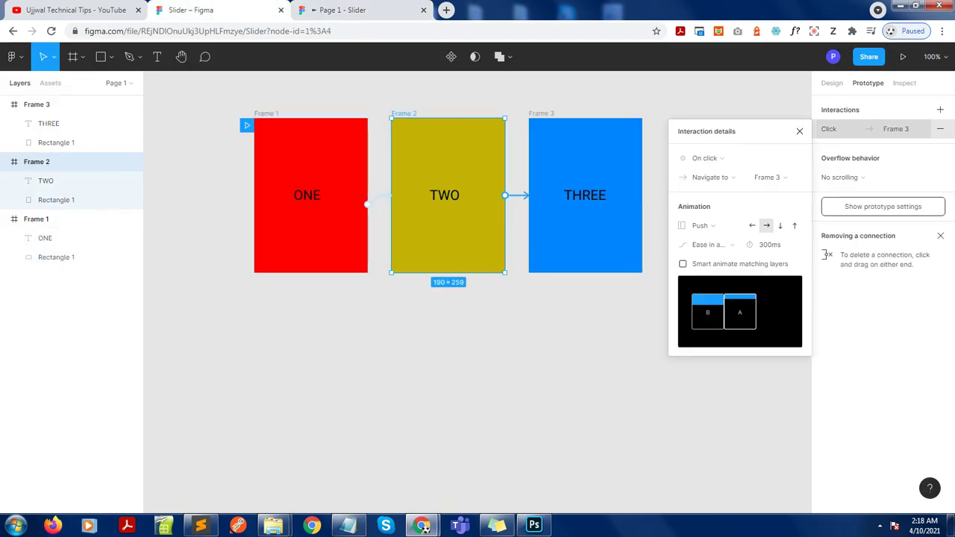
left_click(705, 244)
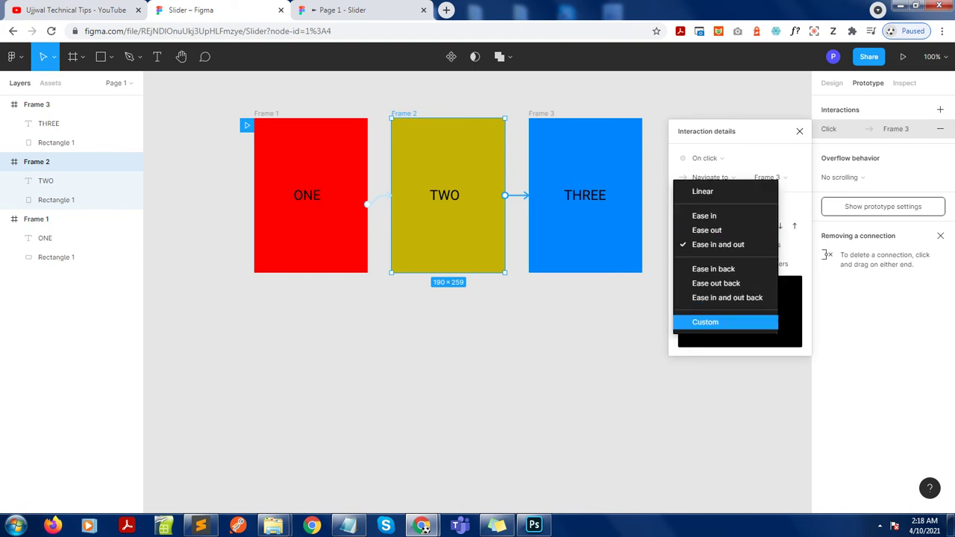
left_click(727, 297)
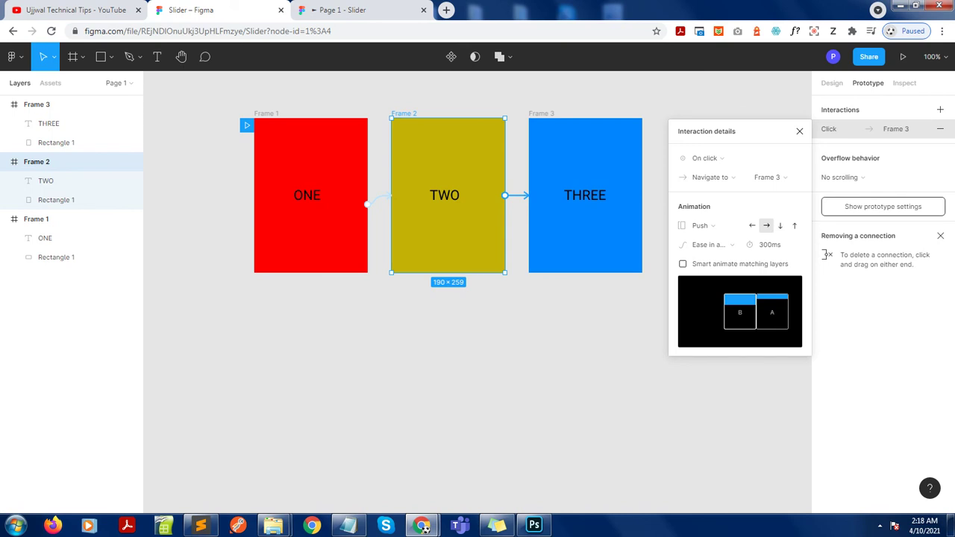
left_click(903, 57)
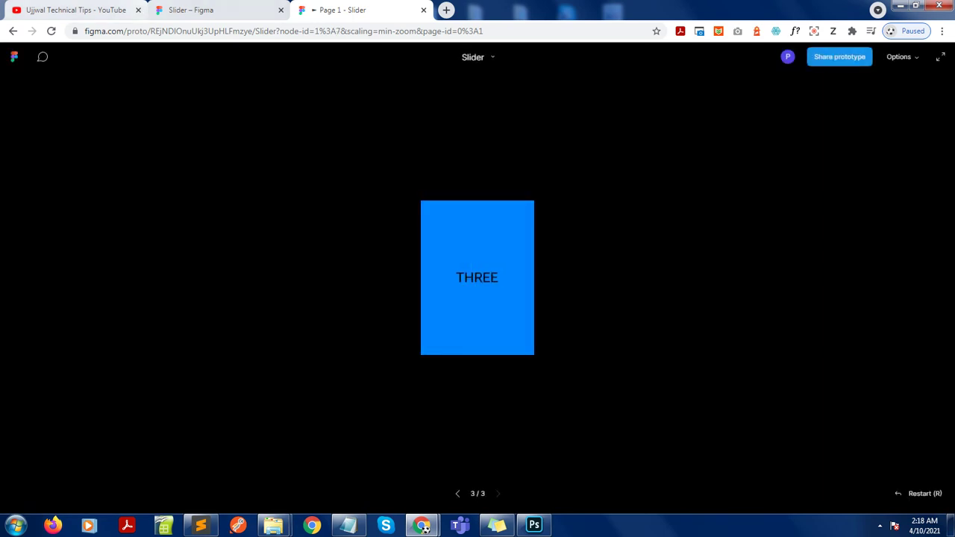
Try Linear and Custom easings on Frame 2's transition, then revert to Ease in and out back
left_click(190, 9)
left_click(707, 245)
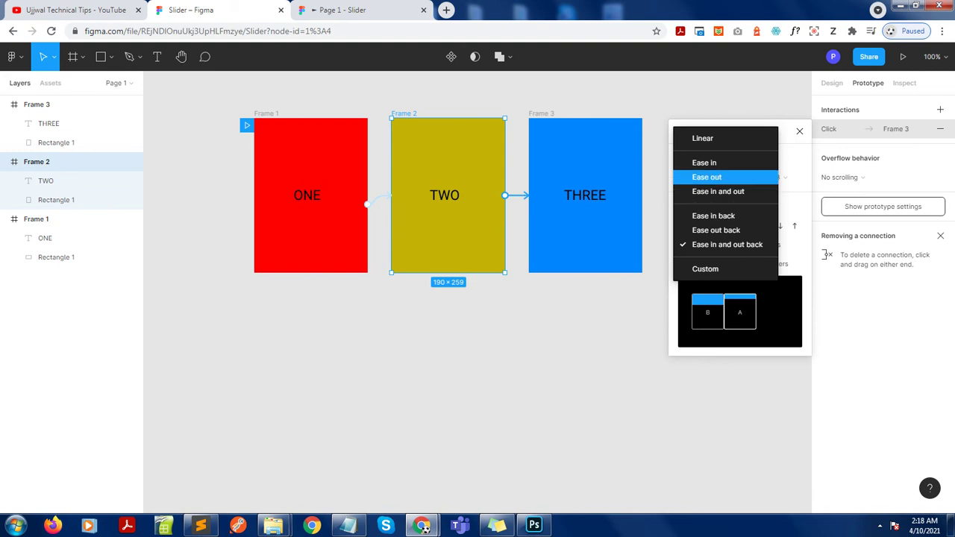
left_click(702, 138)
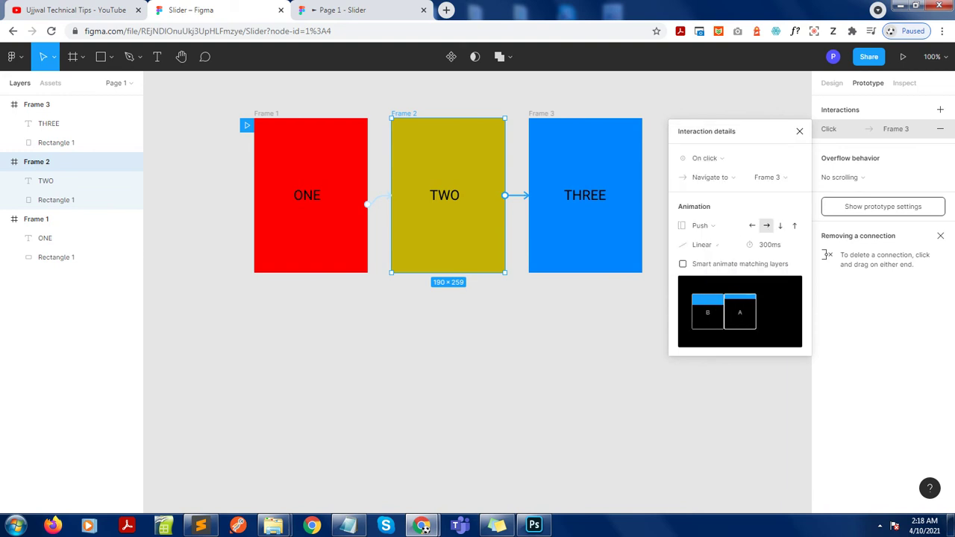
left_click(701, 245)
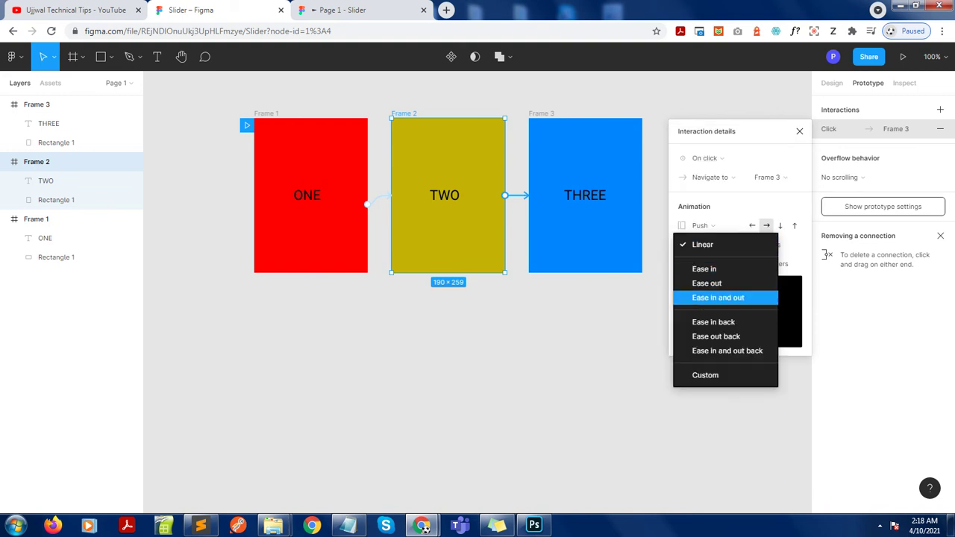
left_click(705, 375)
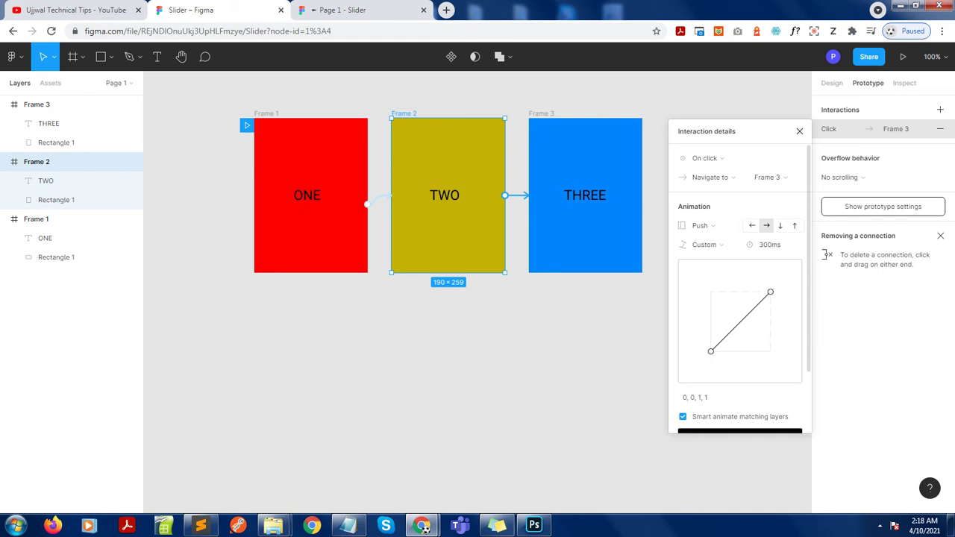
left_click(705, 245)
left_click(716, 219)
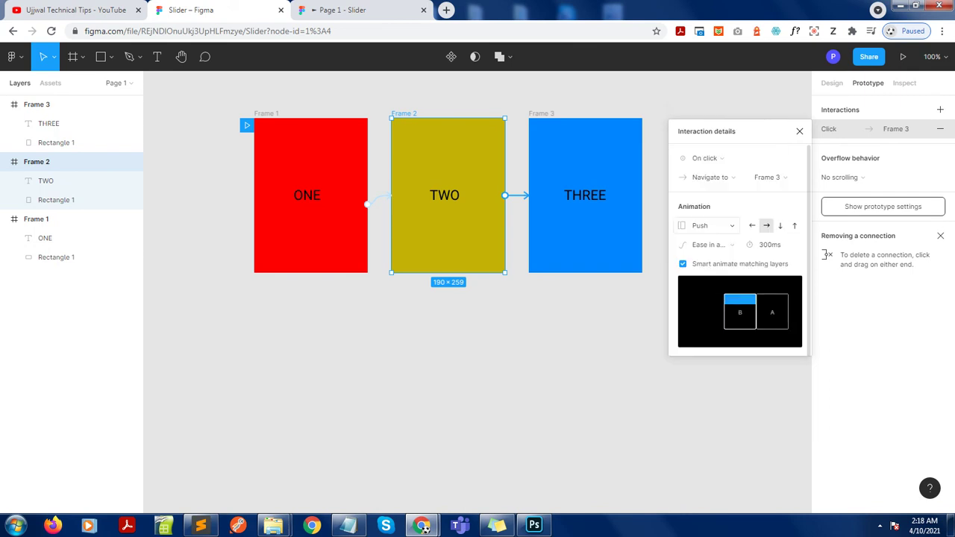
Set Frame 2's transition to Move out with Ease in back and present it
left_click(705, 245)
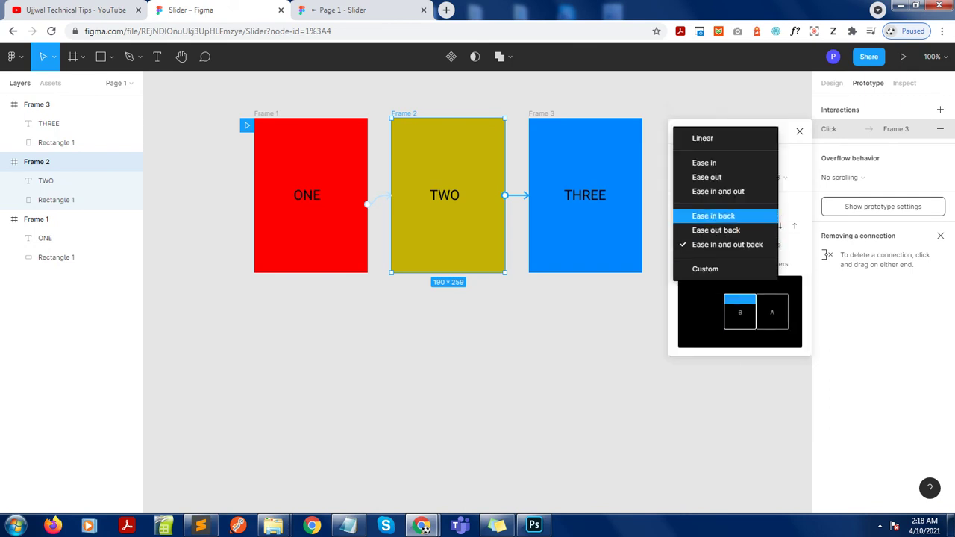
left_click(705, 216)
left_click(705, 225)
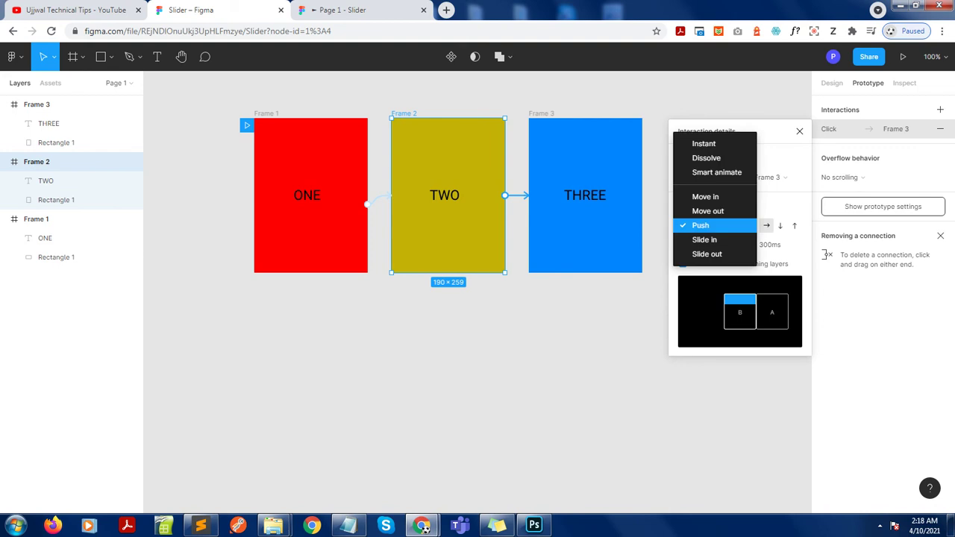
left_click(705, 211)
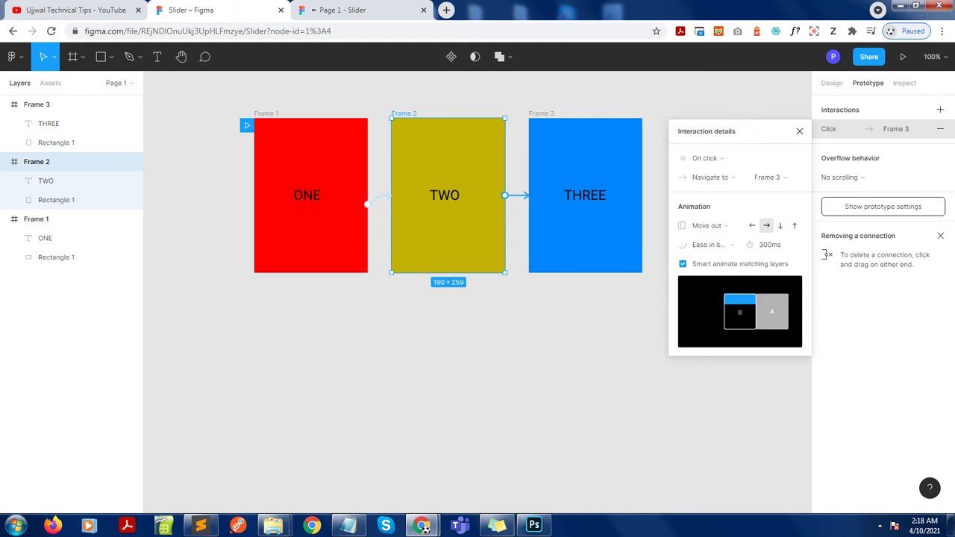
left_click(903, 57)
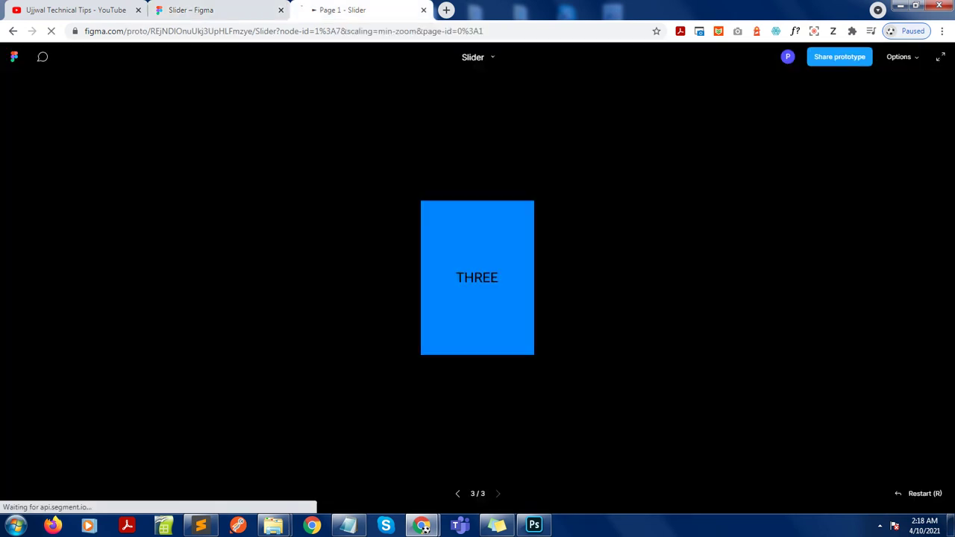